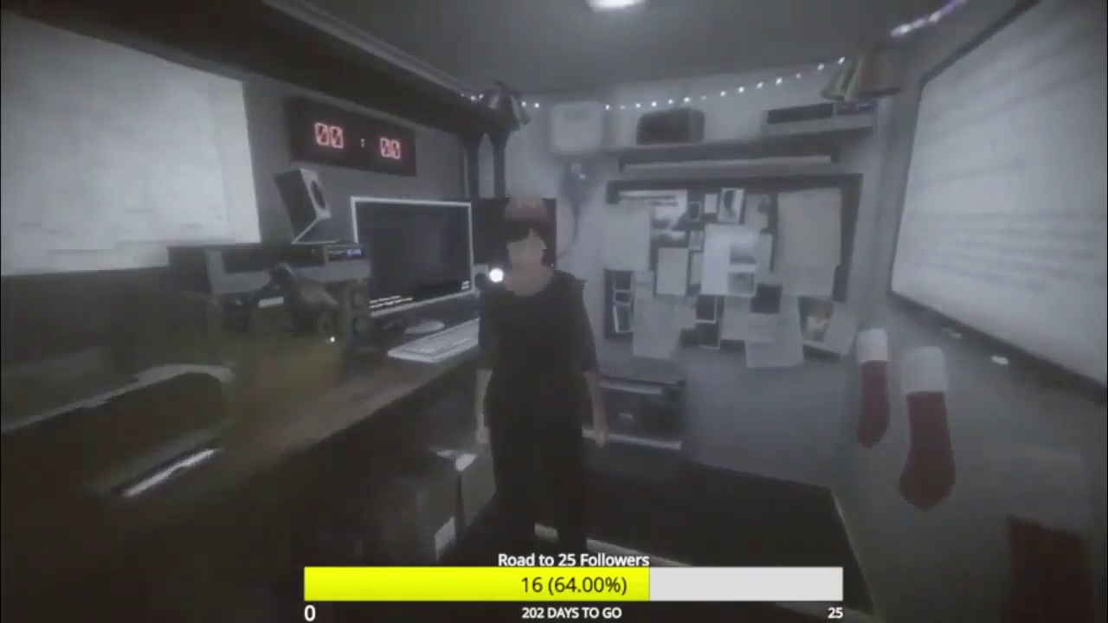
key(w)
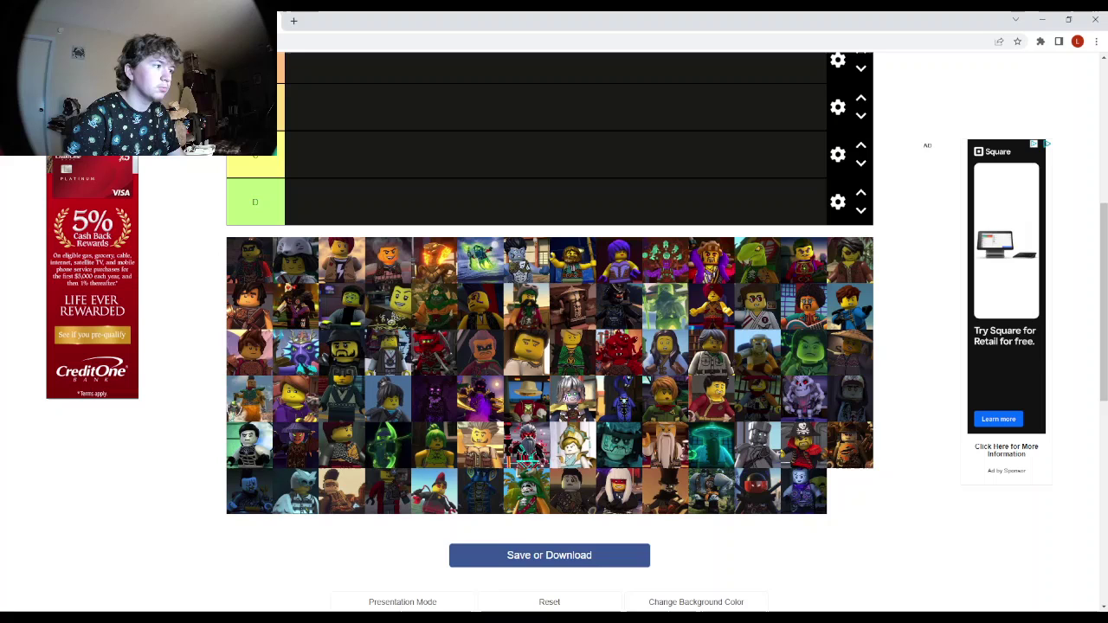
Step: Place the first unranked portrait, the dark-hooded figure in red, in tier A and the grey-haired smirking character in tier B
scroll(320, 431, up, 2)
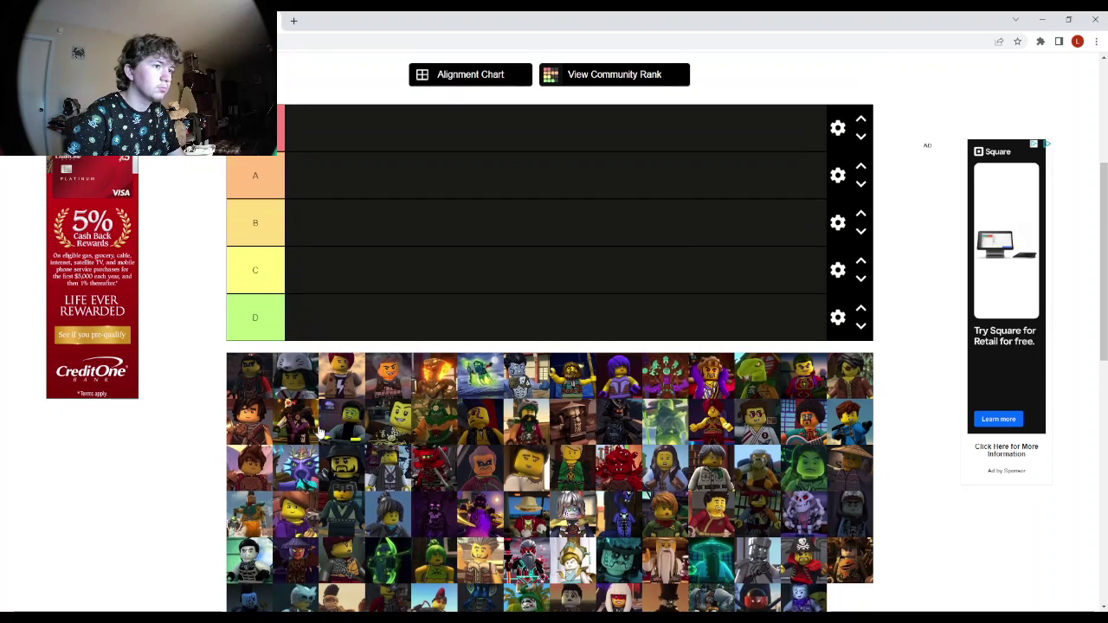
mouse_move(1103, 260)
mouse_down()
mouse_move(1104, 277)
mouse_move(1105, 266)
mouse_up()
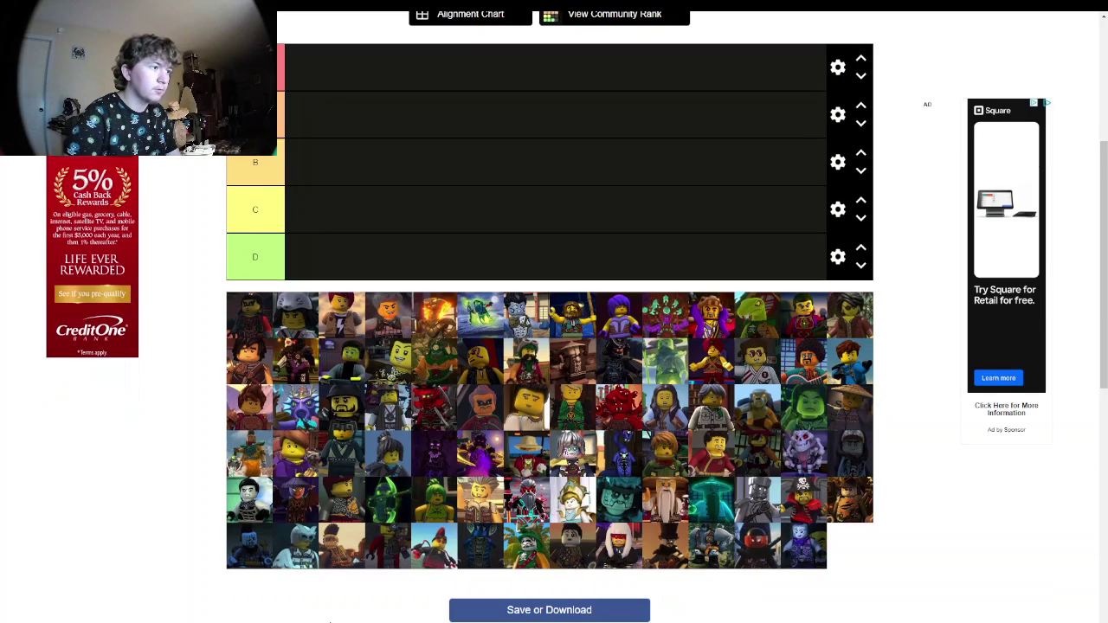
scroll(550, 346, up, 1)
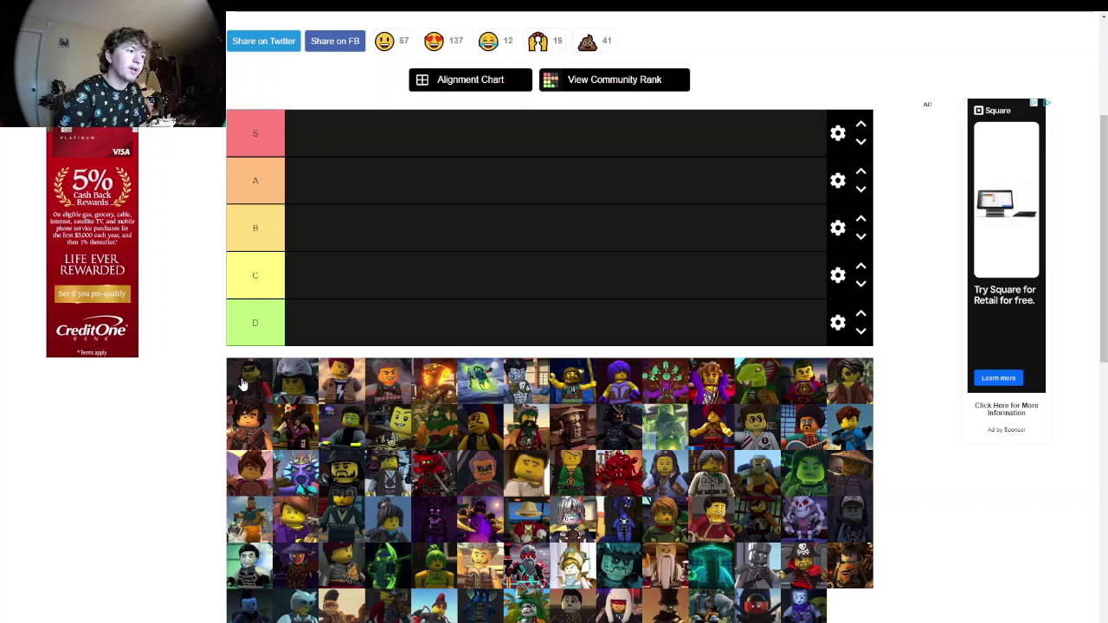
drag(249, 390, 316, 191)
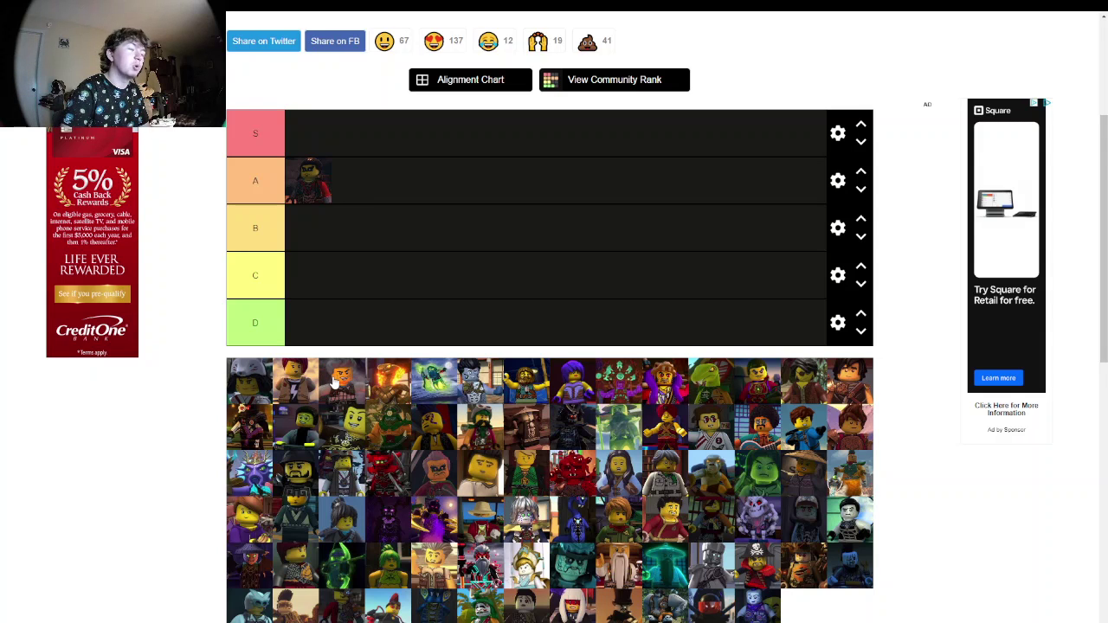
drag(339, 386, 338, 229)
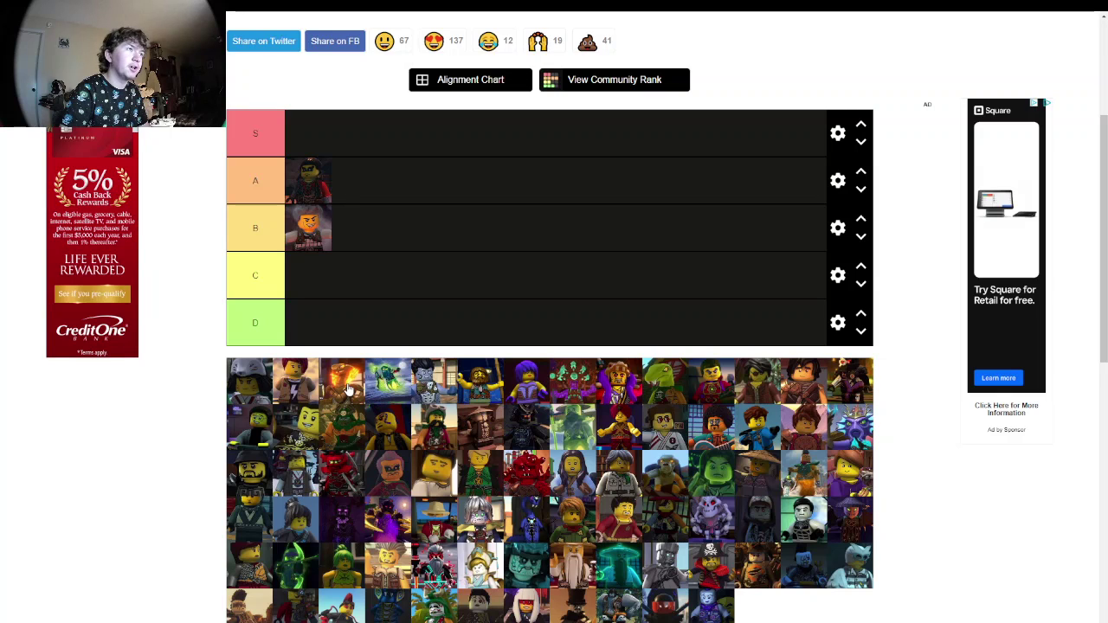
Step: Rank the fiery figure and the green glowing ghost in tier C, and the blue-clad character with raised arms and the grey-hooded one in tier A
drag(347, 389, 379, 268)
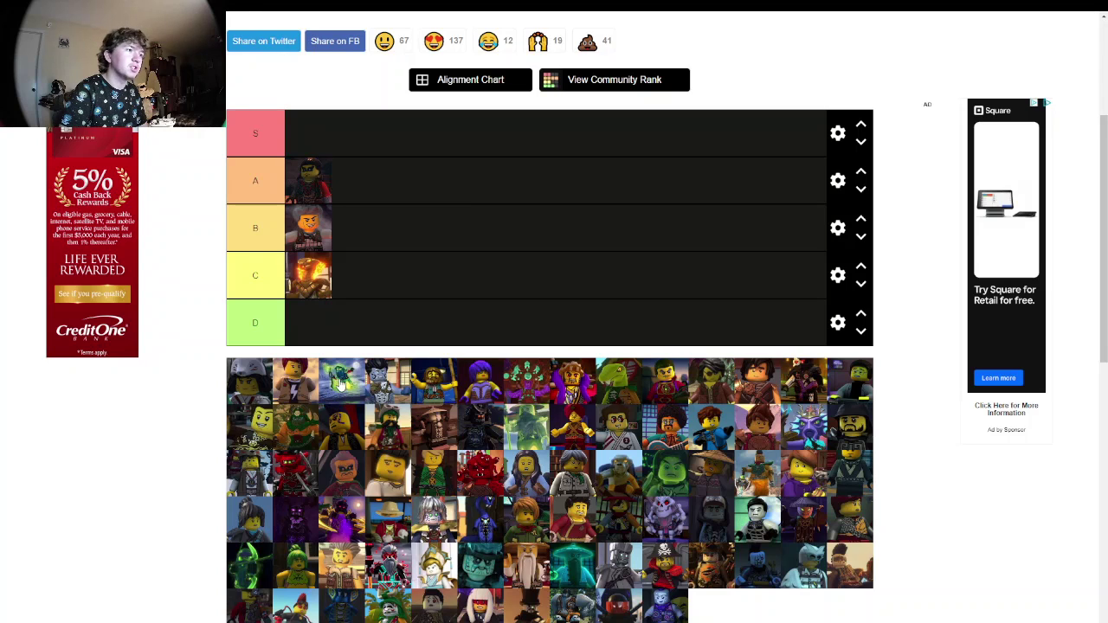
drag(340, 383, 381, 279)
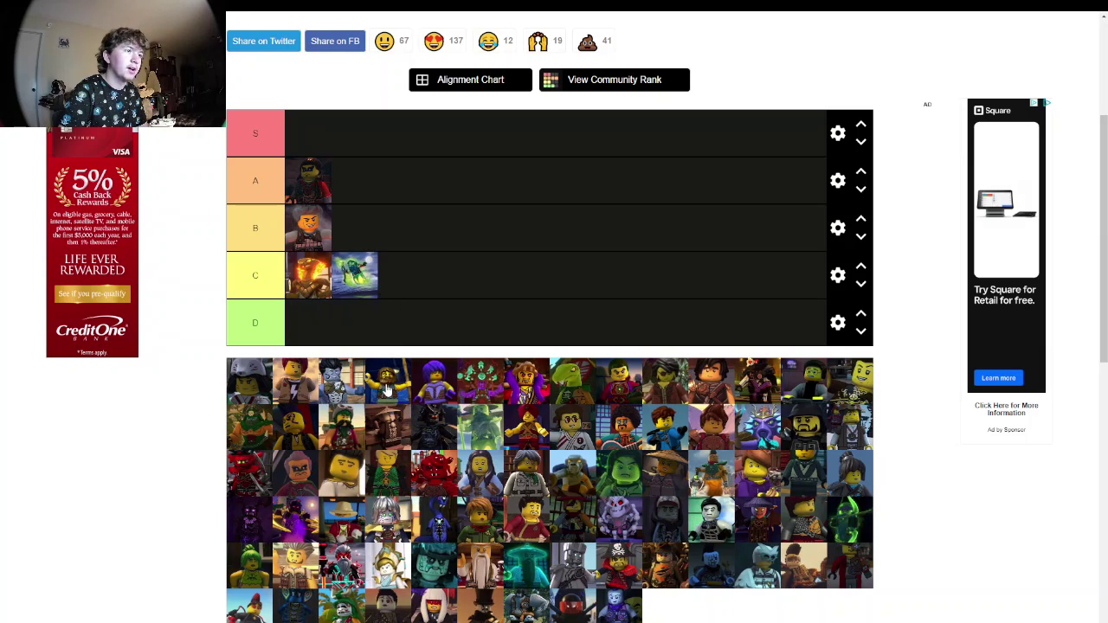
drag(387, 392, 405, 181)
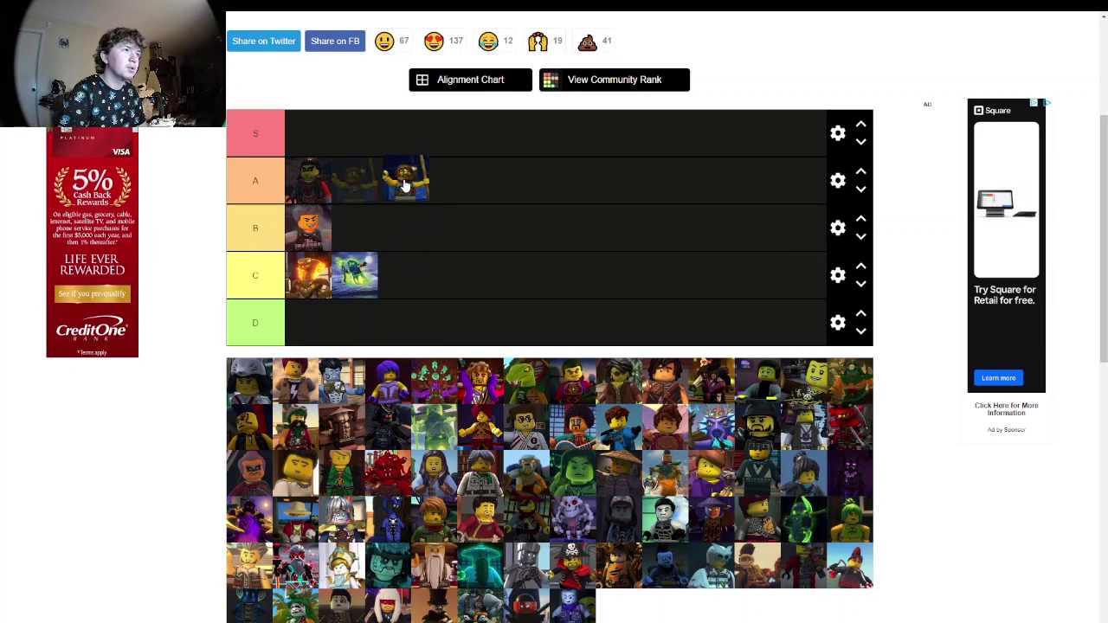
drag(405, 184, 394, 206)
drag(258, 386, 441, 197)
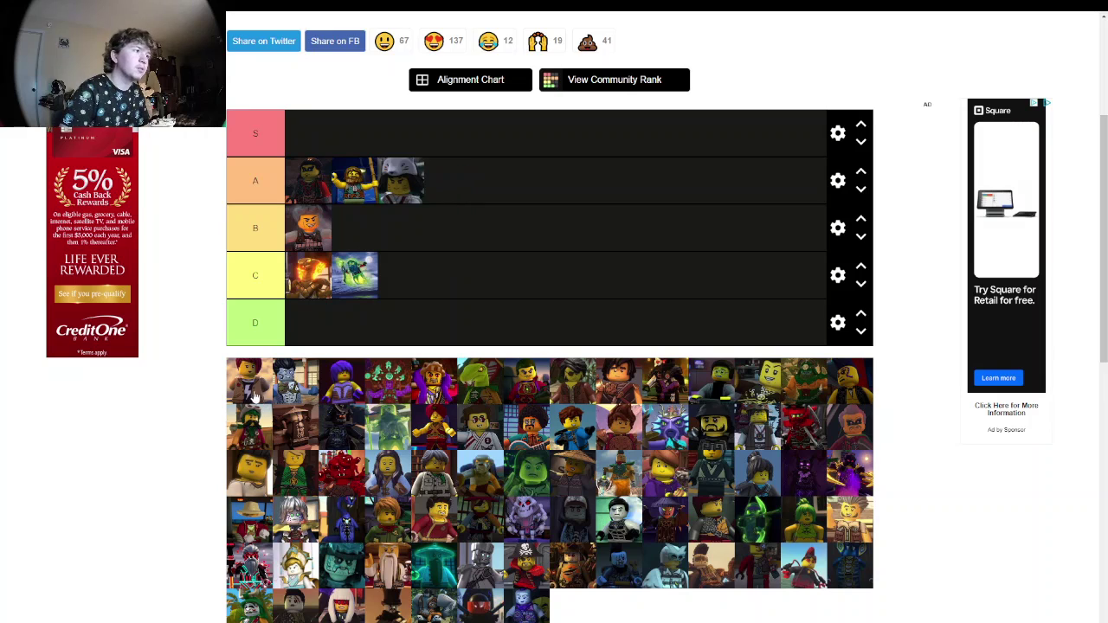
Step: Put the lightning-shirt character, the pale-blue-faced one, the purple-and-green multi-armed one and the blue-purple masked one in tier D
drag(259, 377, 304, 334)
drag(251, 379, 351, 327)
drag(298, 388, 400, 324)
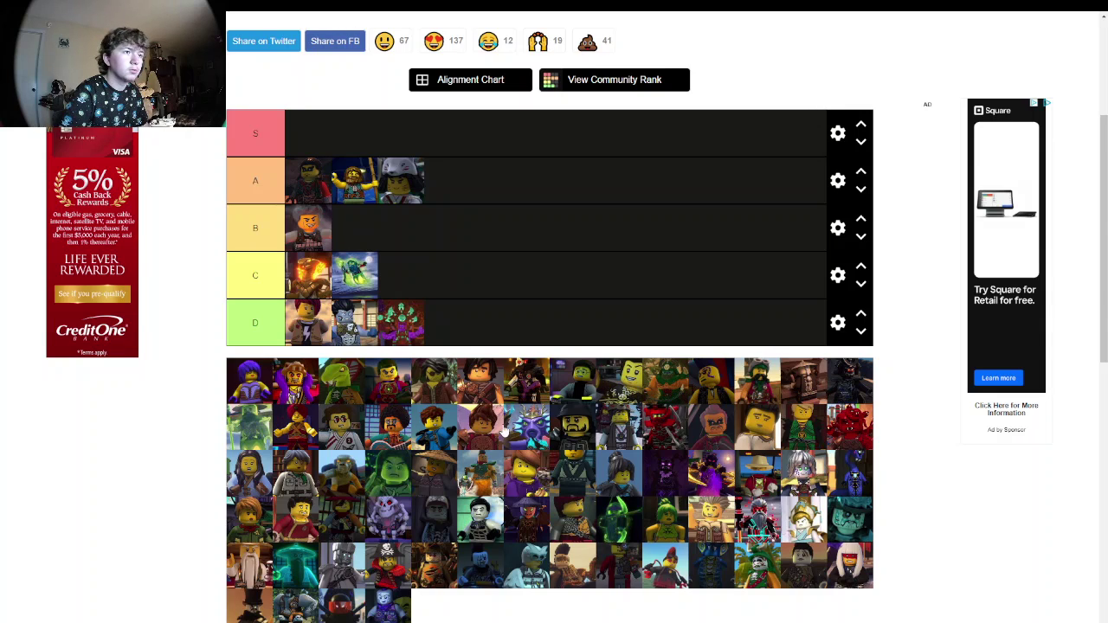
drag(530, 428, 513, 320)
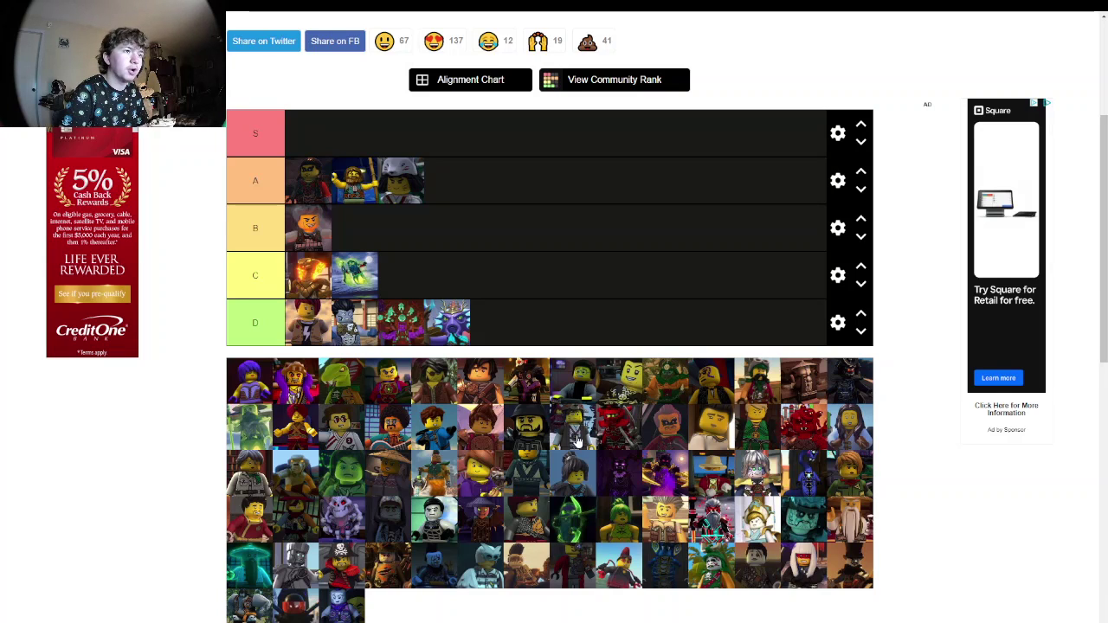
Step: Rank the dark-haired character in grey robes in tier A and the close-up yellow face in white in tier B
drag(578, 440, 510, 201)
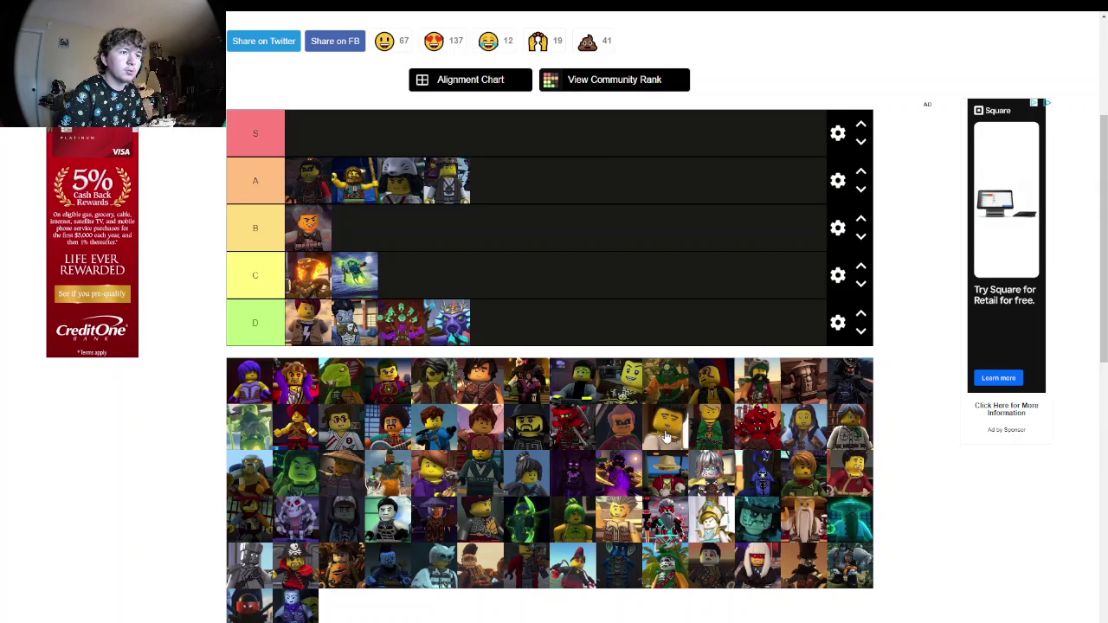
drag(666, 437, 543, 243)
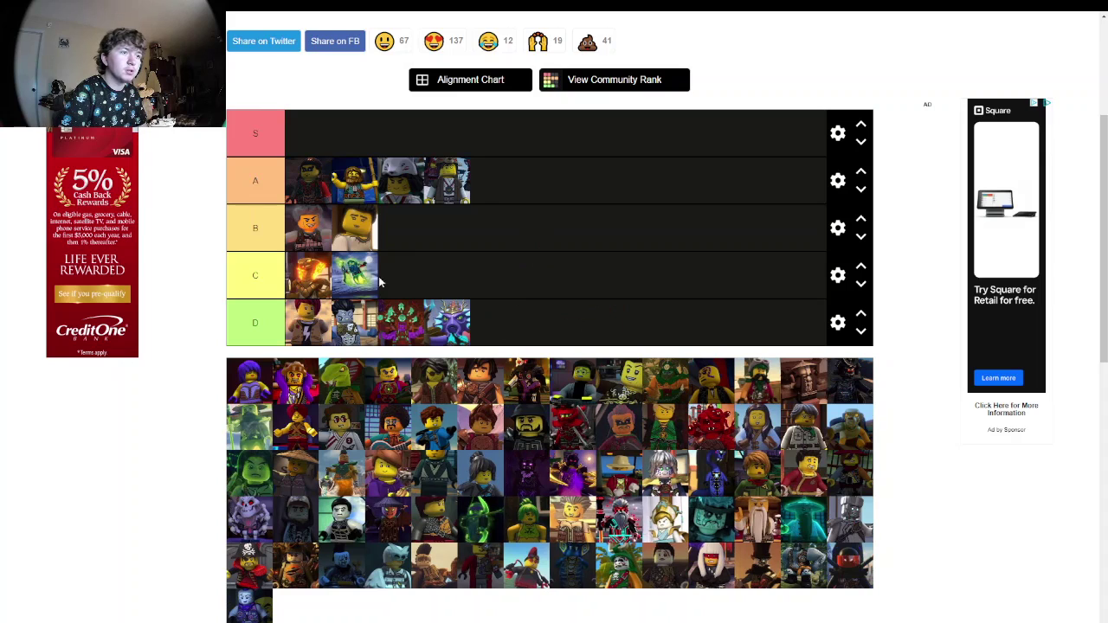
drag(347, 241, 377, 230)
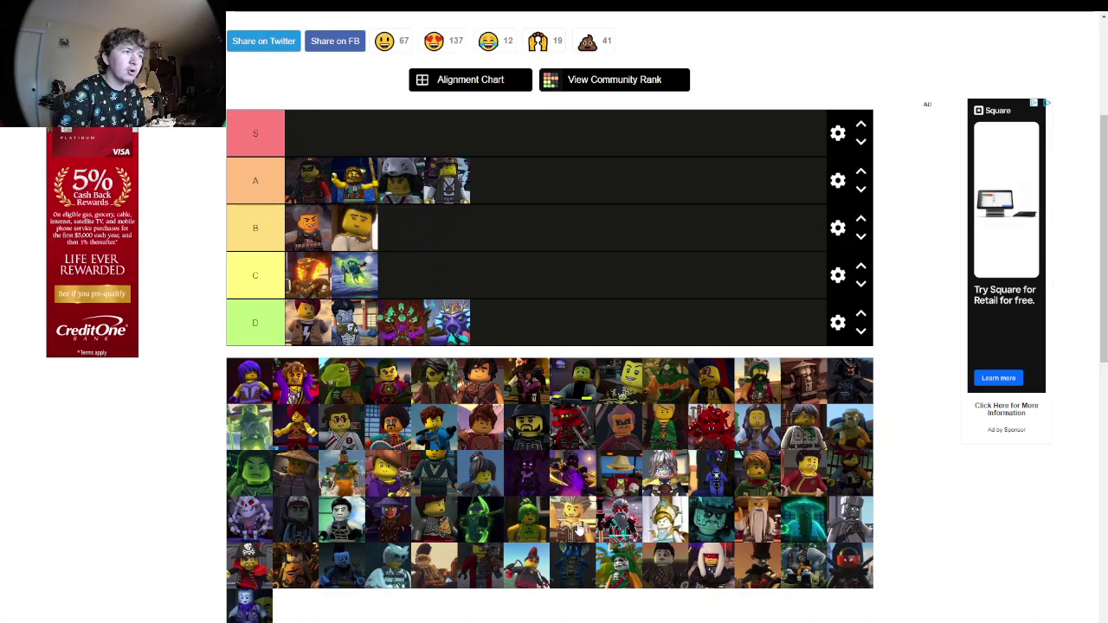
Step: Add the tan-clad character with swept-back hair to tier D and the purple-hooded character to tier B
drag(580, 529, 558, 328)
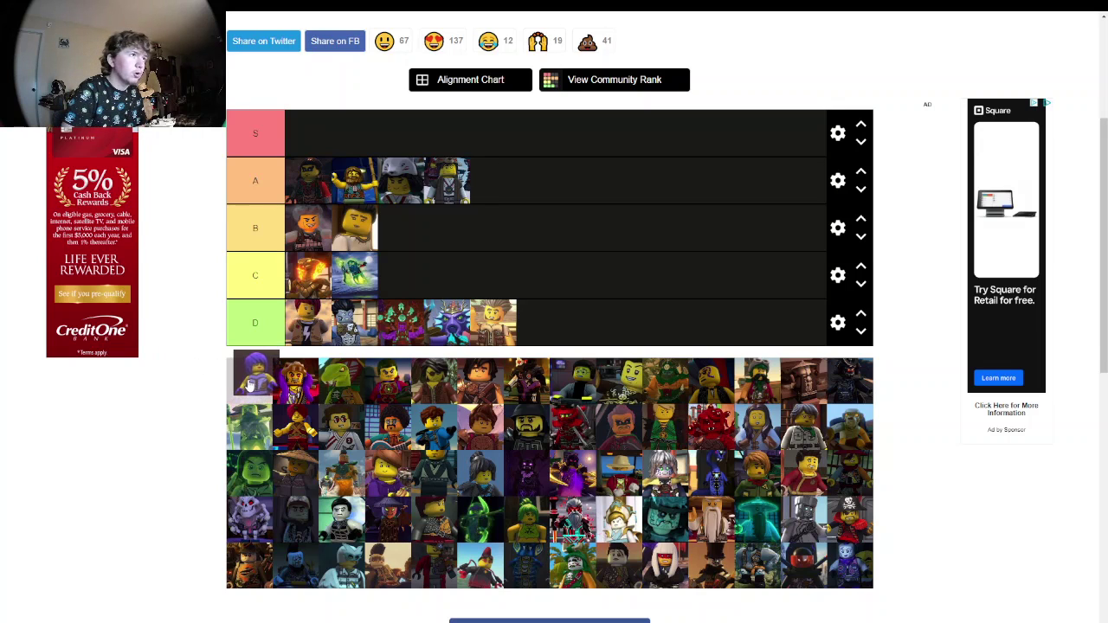
drag(245, 391, 417, 232)
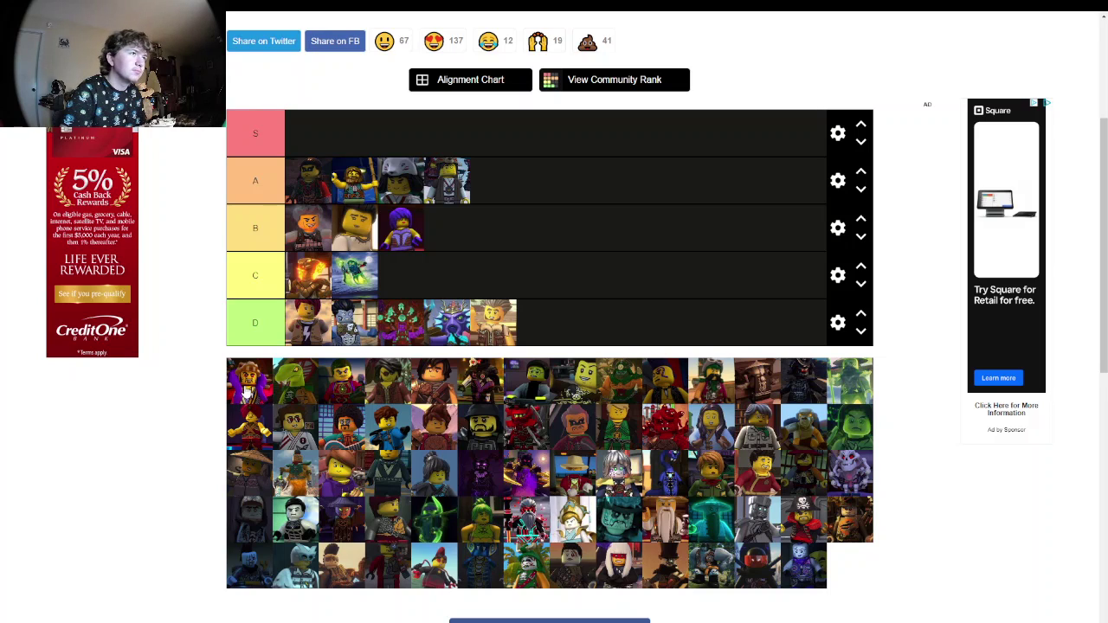
mouse_move(394, 224)
mouse_down()
mouse_move(517, 206)
mouse_move(407, 227)
mouse_up()
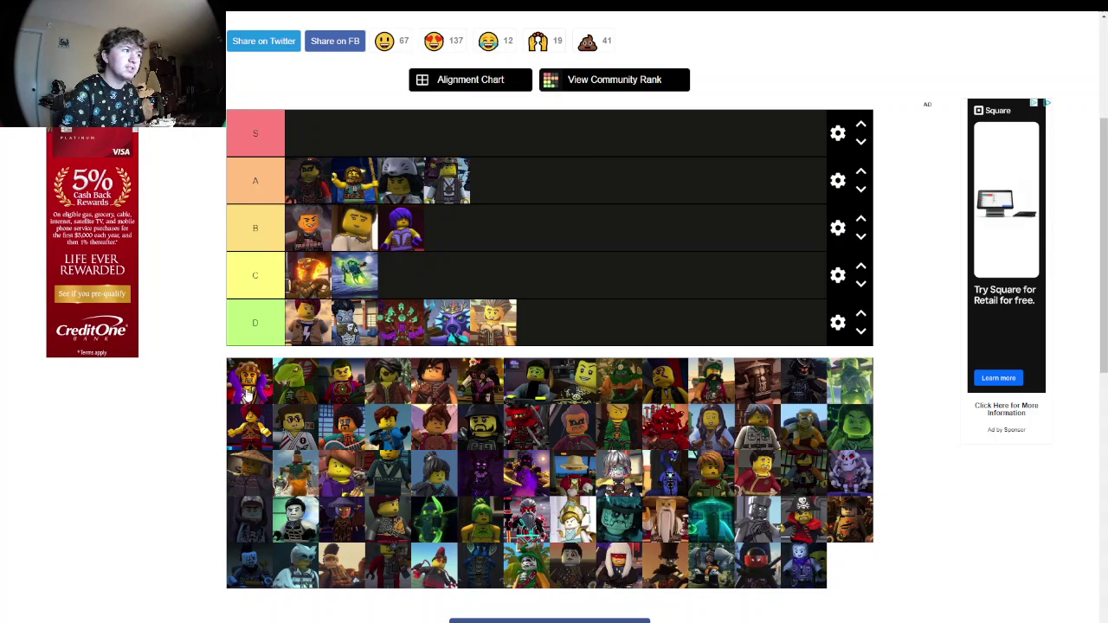
Step: Rank the purple-and-gold robed character and the black-haired one in red in tier A, and the green snake in tier S
drag(247, 389, 506, 193)
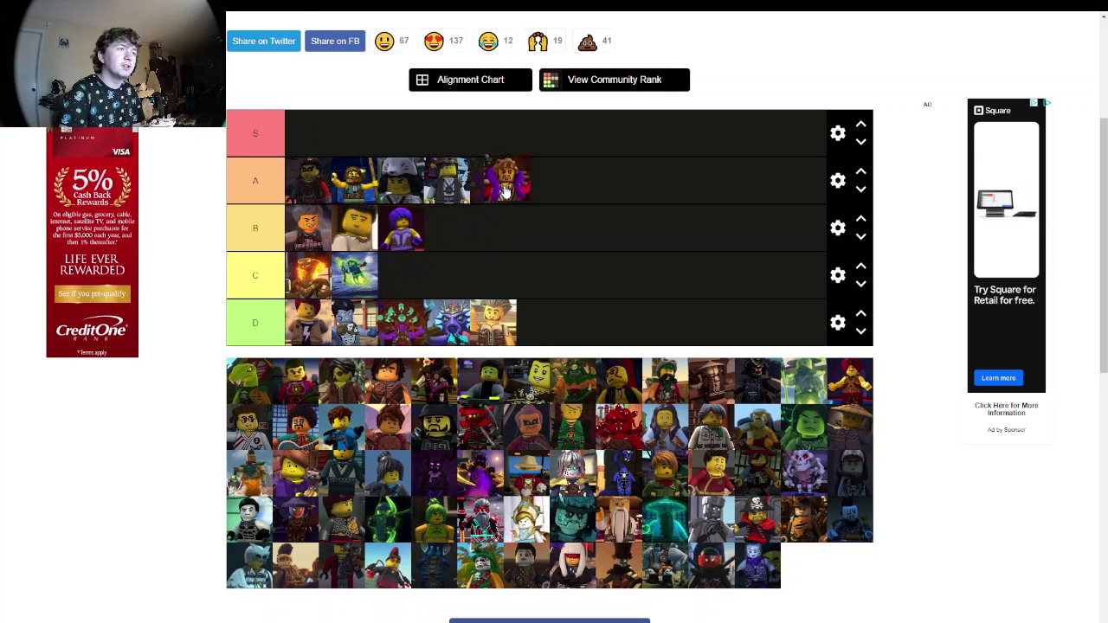
drag(506, 192, 506, 189)
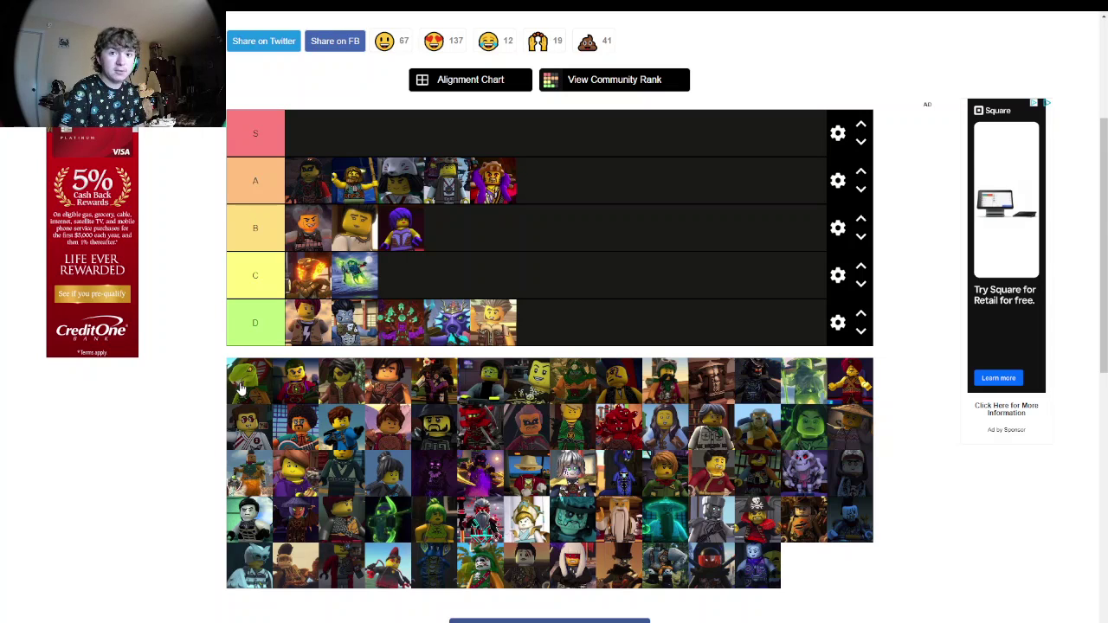
drag(242, 389, 317, 130)
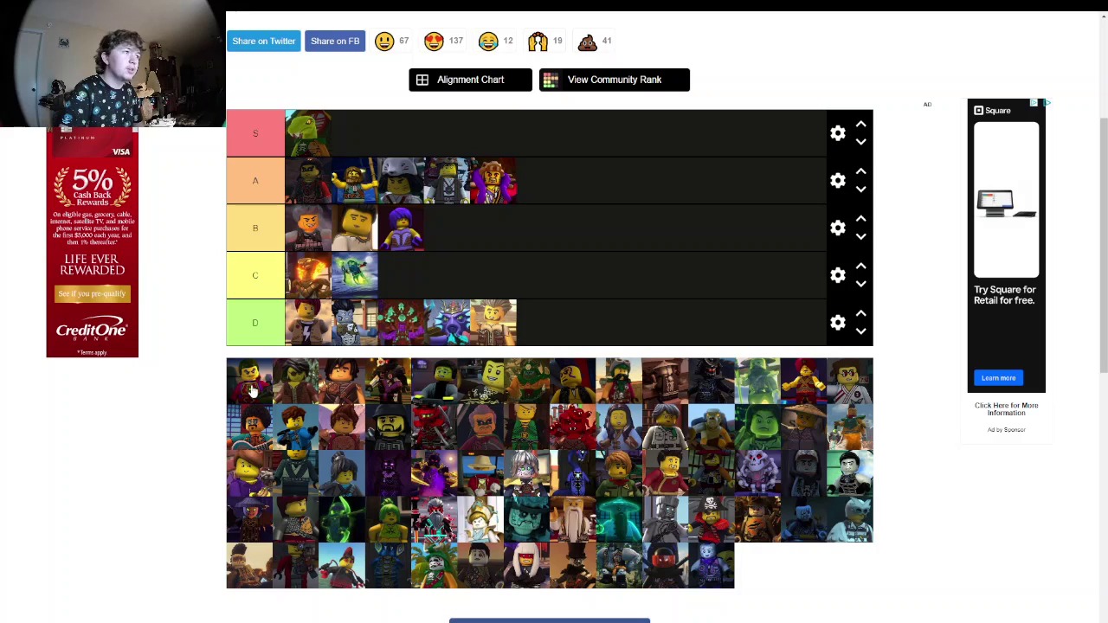
drag(242, 387, 580, 186)
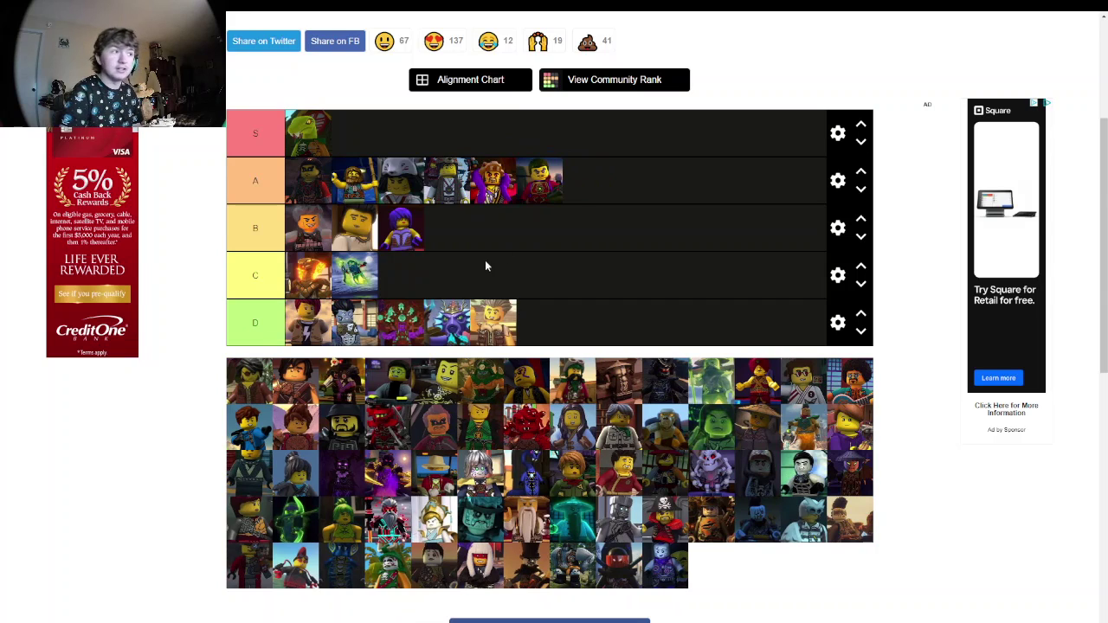
Step: Place the eye-patched character in tier B and the brown-haired ninja in tier S
drag(236, 393, 579, 227)
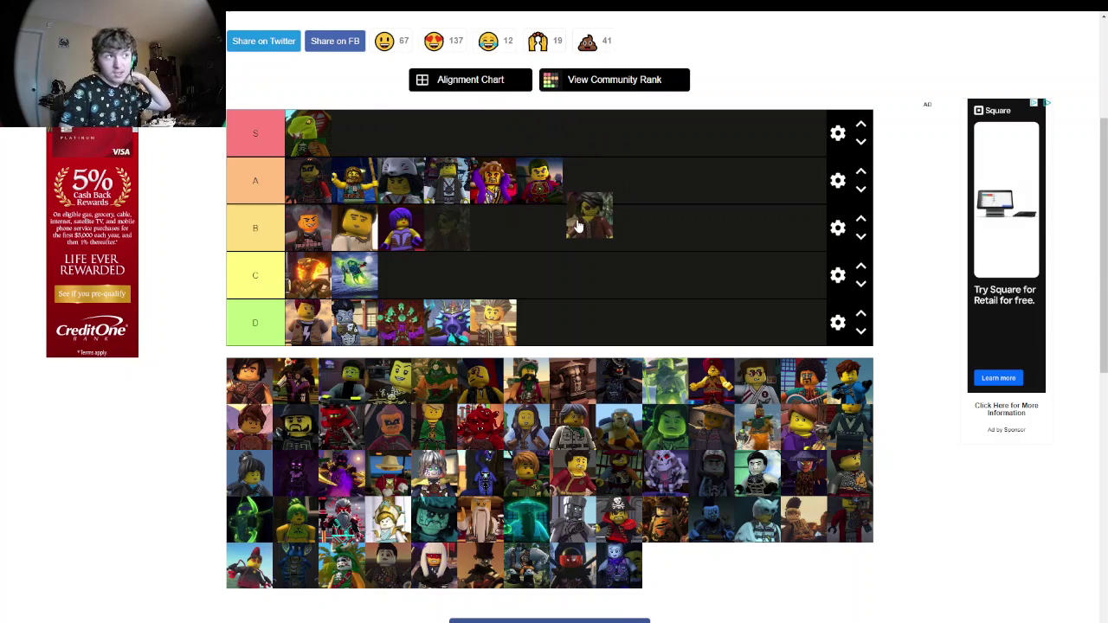
drag(578, 226, 570, 227)
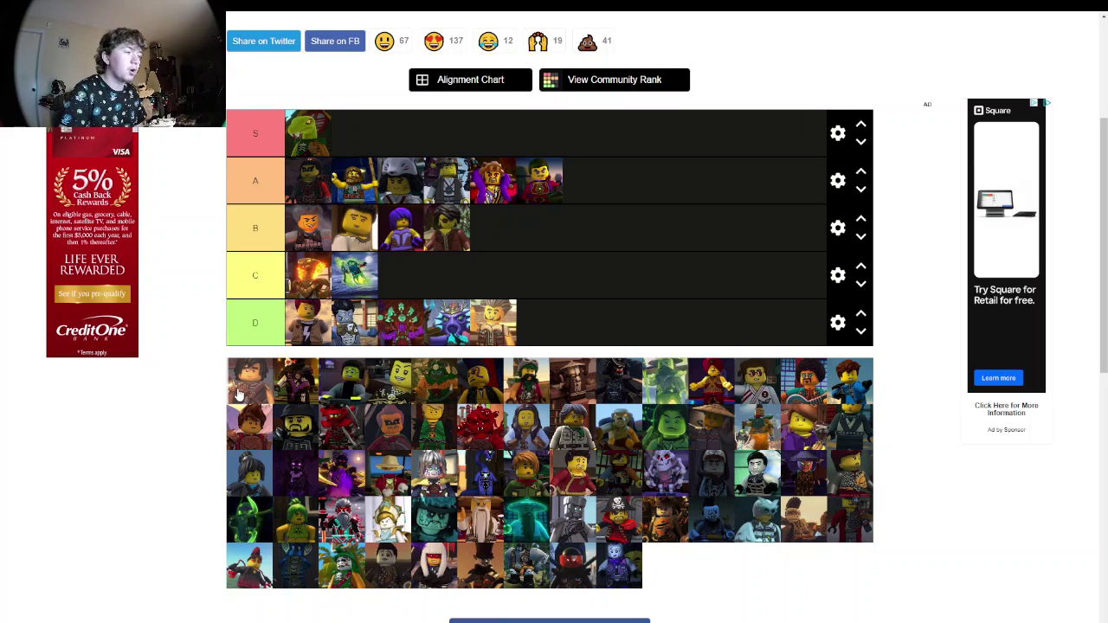
drag(256, 392, 532, 128)
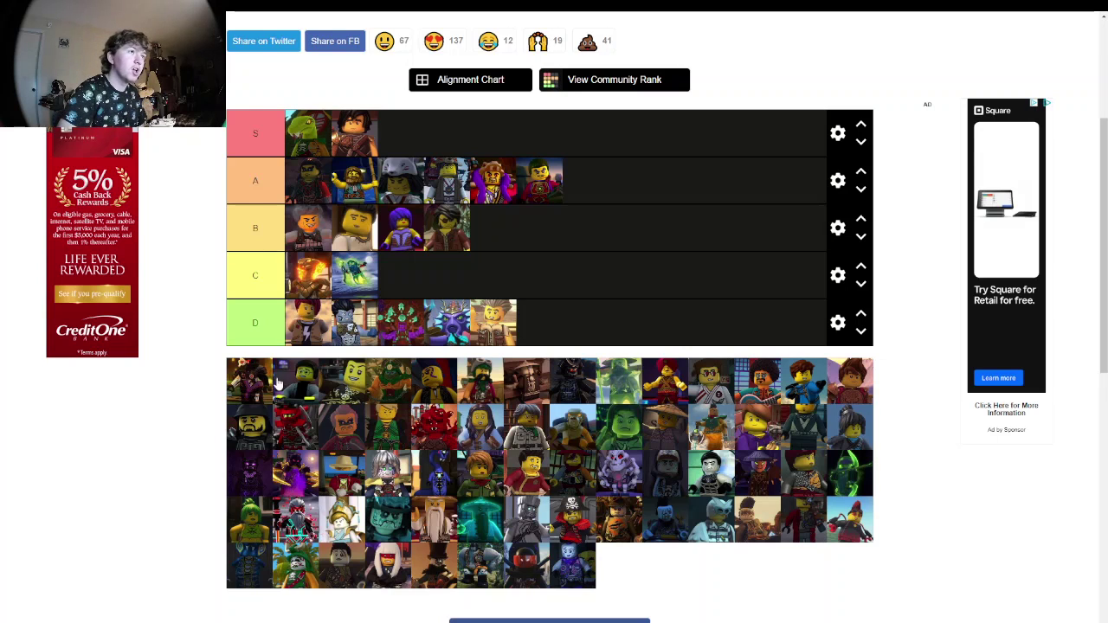
Step: Rank the dark red-robed character in tier A, and the black-haired character and the grinning green-tinted one in tier S
drag(255, 382, 620, 177)
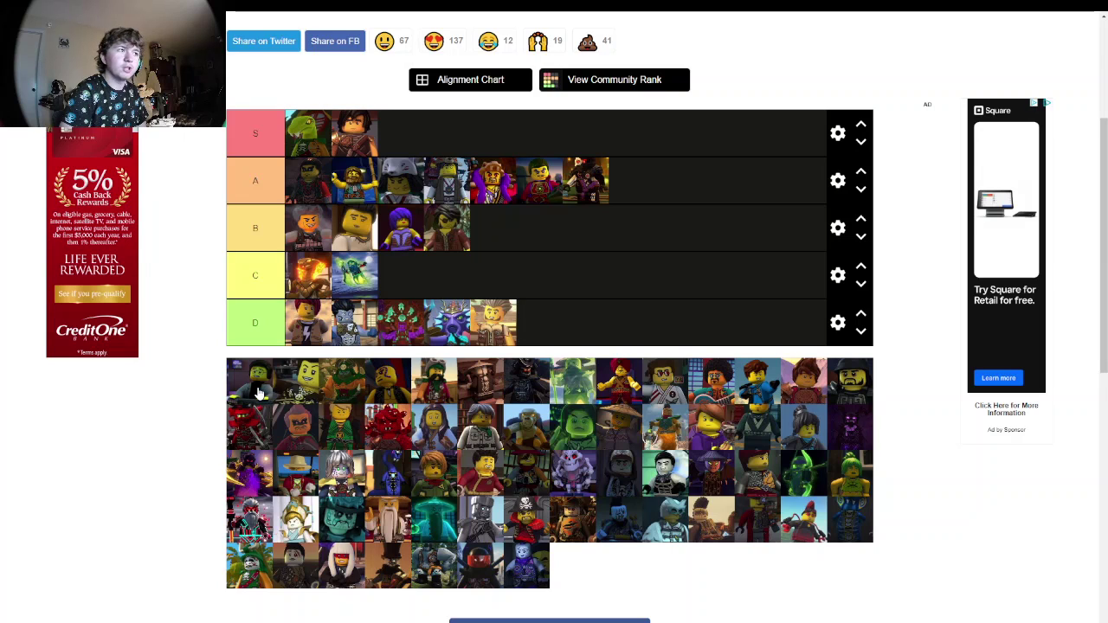
drag(255, 393, 402, 134)
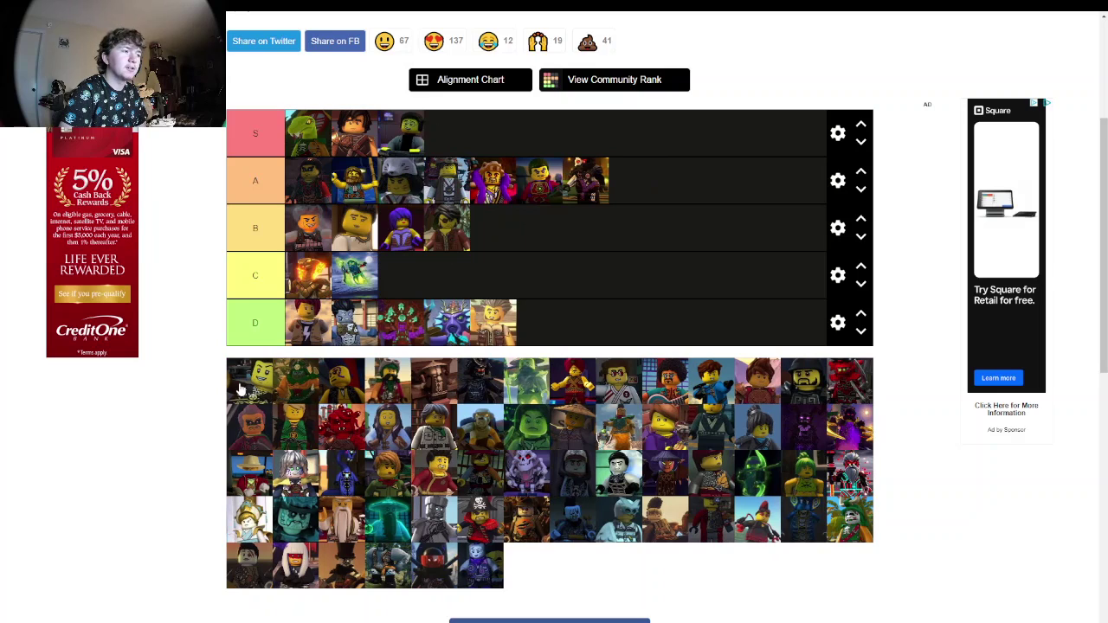
drag(242, 390, 439, 141)
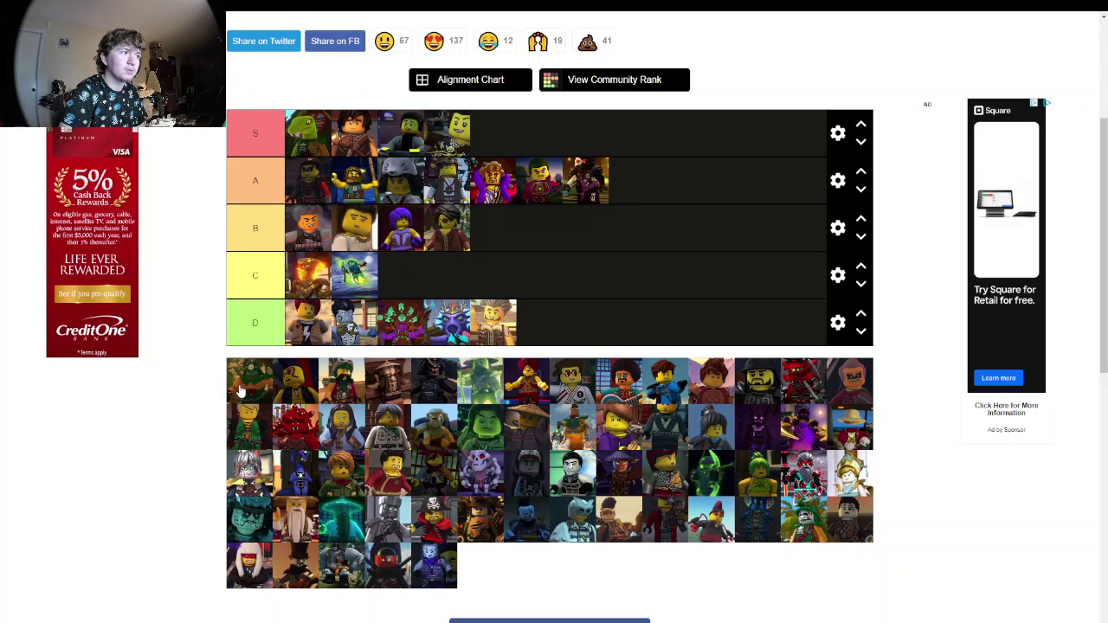
Step: Place the green-and-orange character in tier B and the red-and-black clad yellow-faced character in tier C
mouse_move(241, 391)
mouse_down()
mouse_move(549, 241)
mouse_move(251, 385)
mouse_move(215, 381)
mouse_move(227, 378)
mouse_up()
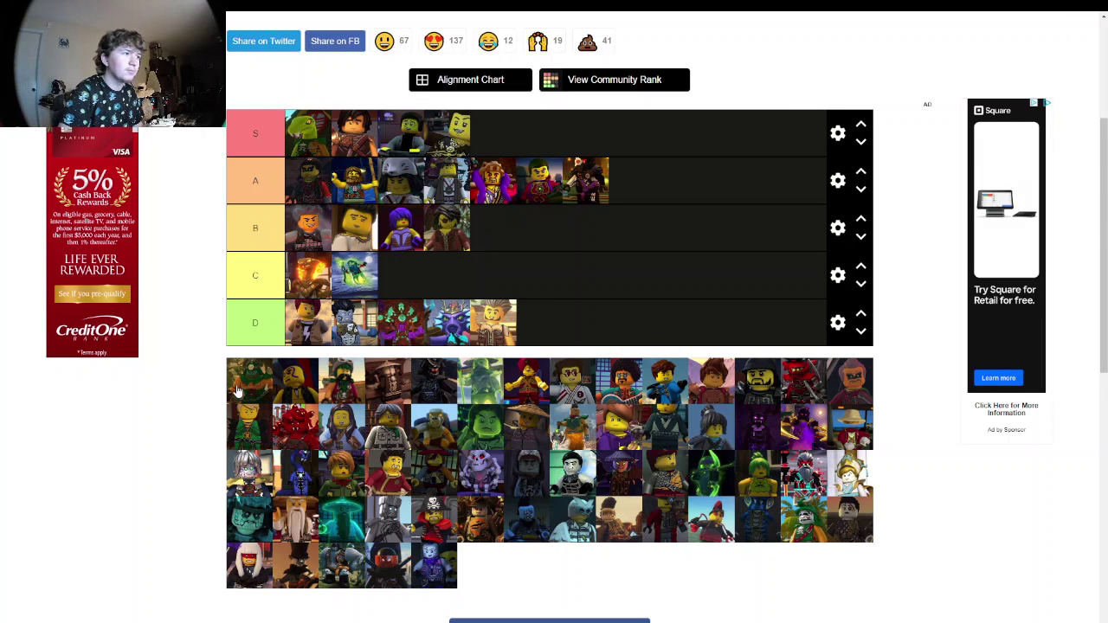
drag(238, 391, 249, 363)
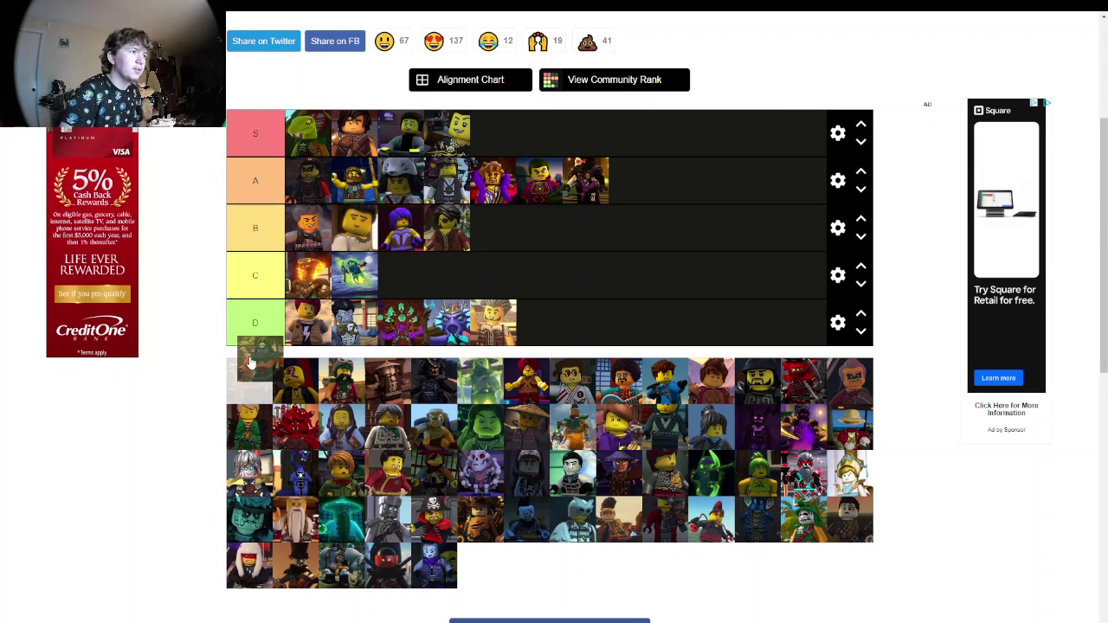
drag(249, 364, 511, 230)
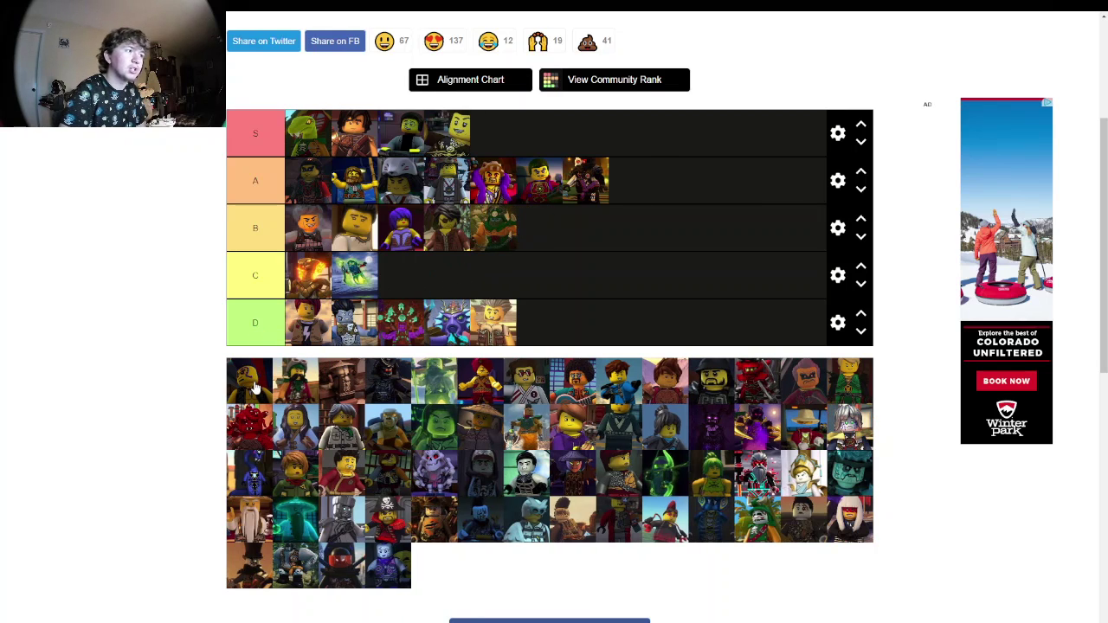
drag(256, 388, 574, 272)
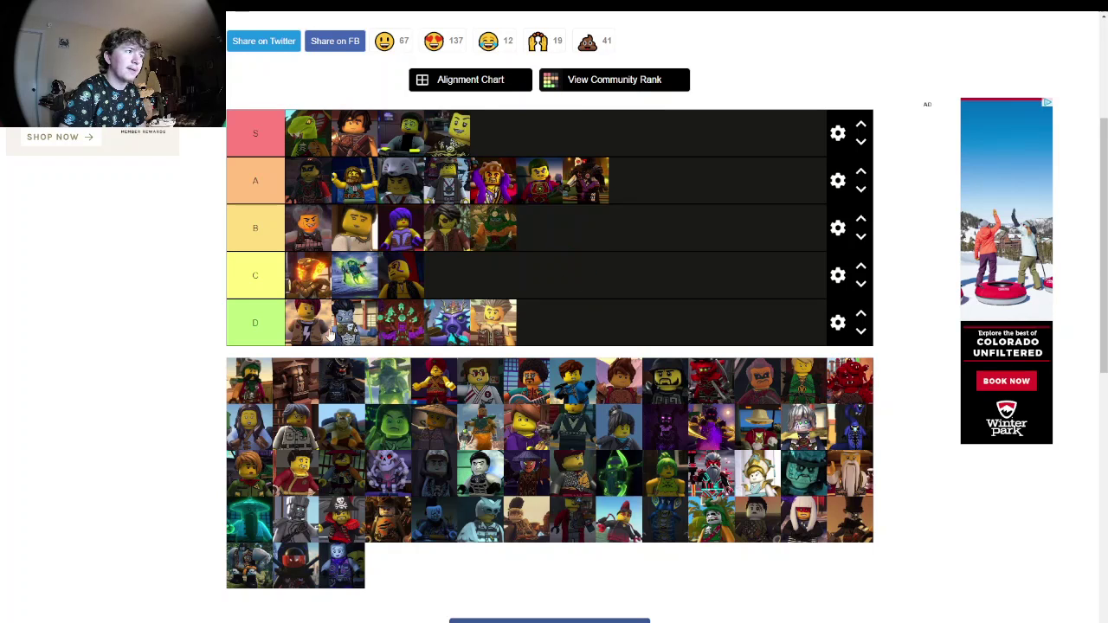
Step: Add the green-masked character and the dark armoured figure to tier A, and place the brown wide-hatted character first in tier S
drag(247, 380, 665, 190)
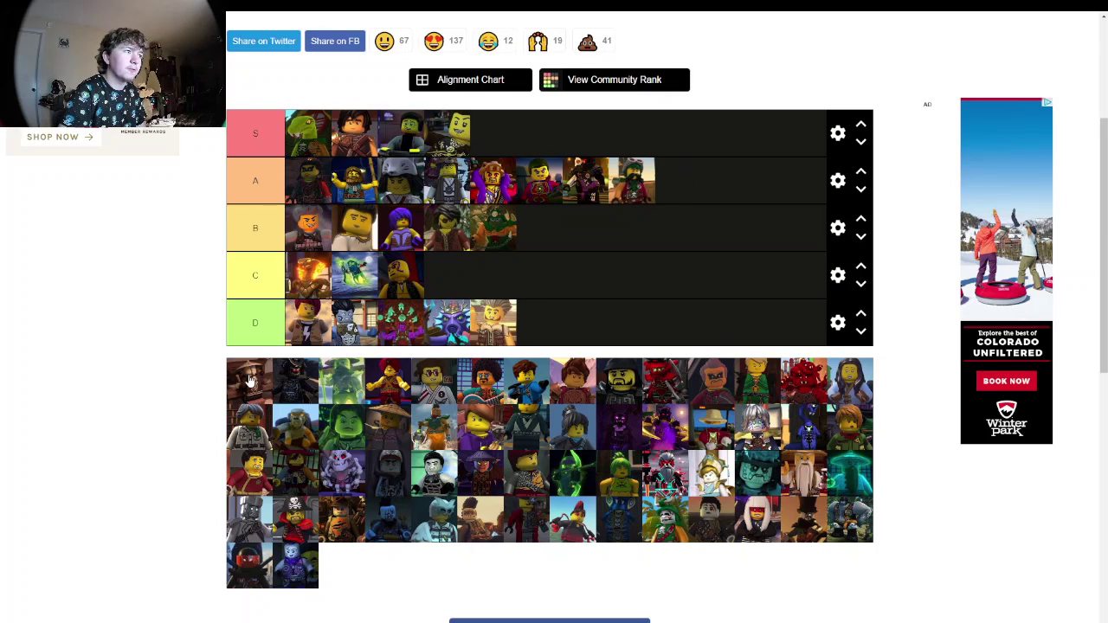
drag(250, 381, 307, 136)
drag(247, 381, 726, 184)
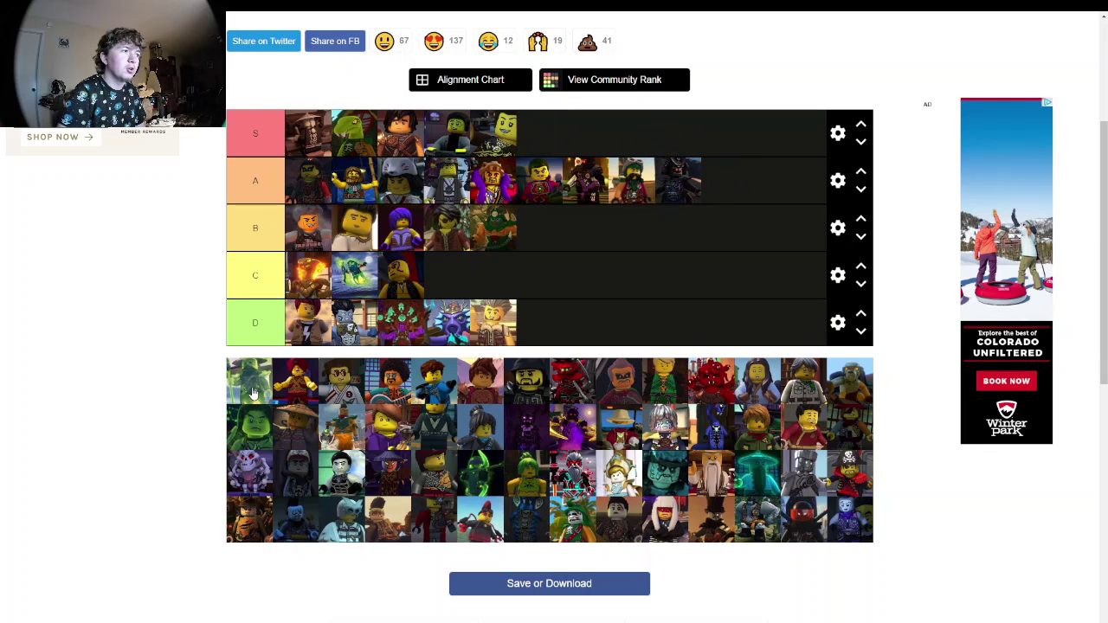
mouse_move(252, 394)
mouse_down()
mouse_move(621, 297)
mouse_move(606, 233)
mouse_move(260, 390)
mouse_move(175, 391)
mouse_move(320, 387)
mouse_move(221, 380)
mouse_move(246, 377)
mouse_move(248, 391)
mouse_up()
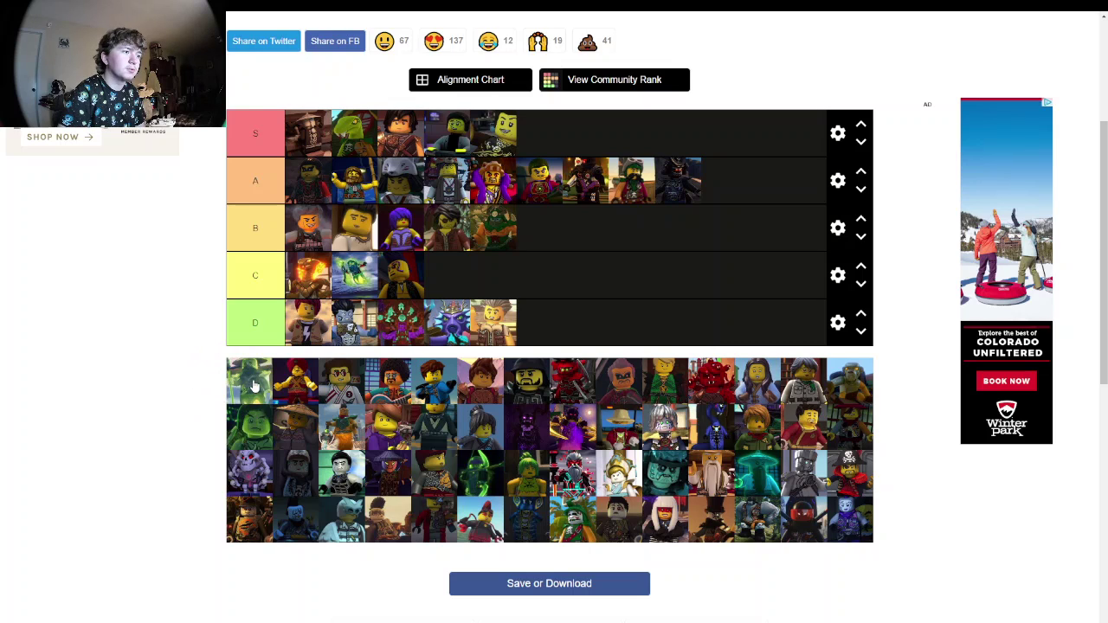
Step: Add the dark wide-hatted figure, the red-and-white bird-like character and the purple-clad, brown-hatted character to tier D
drag(388, 471, 583, 312)
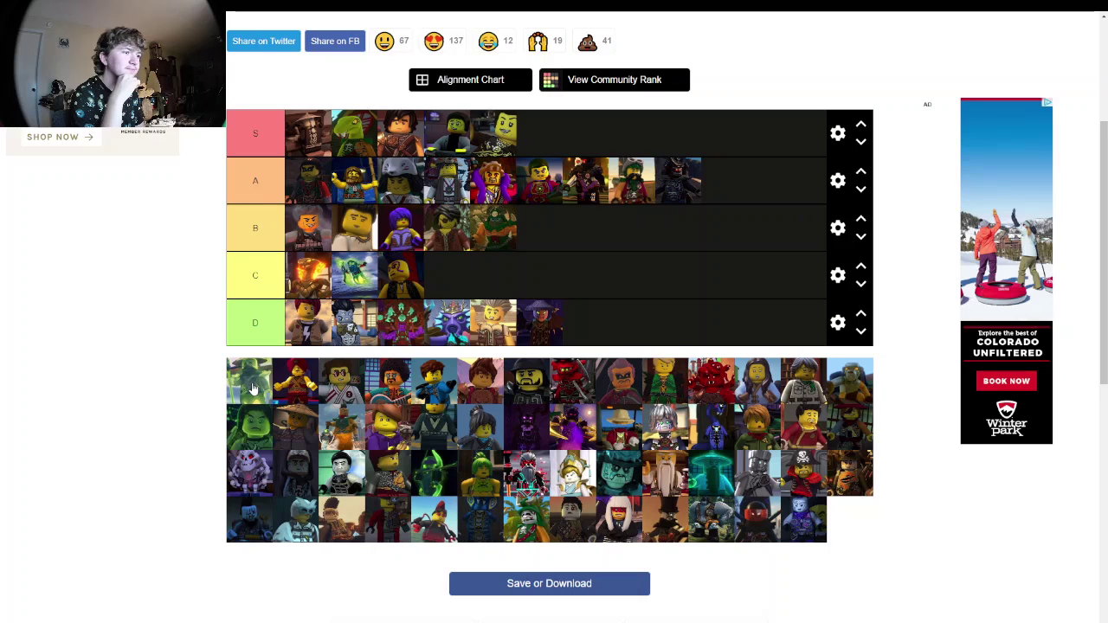
drag(443, 524, 637, 324)
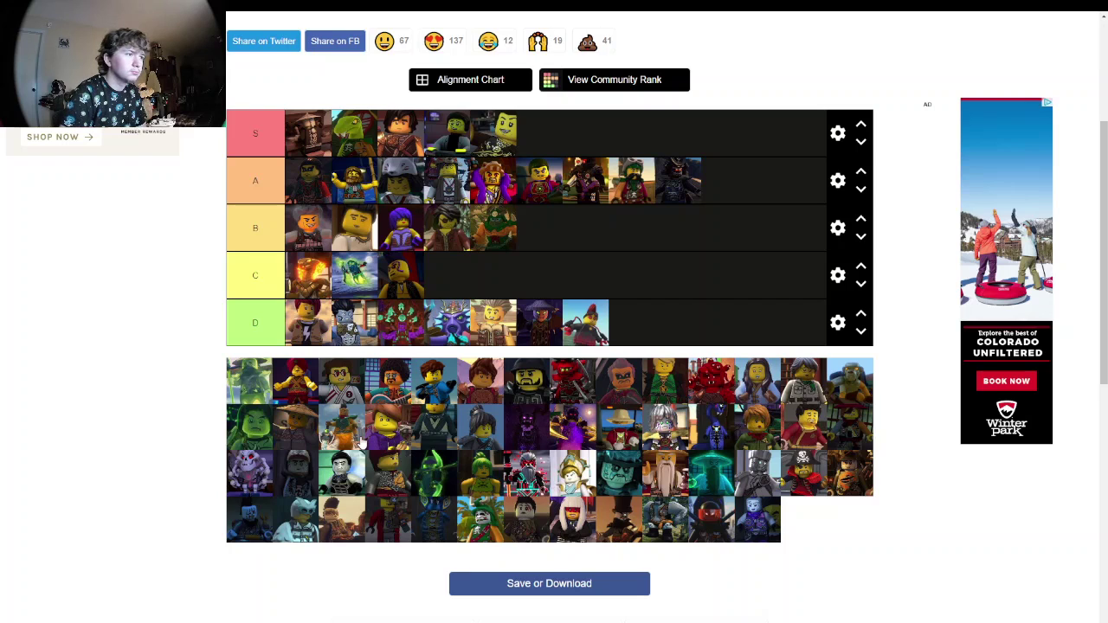
drag(385, 431, 706, 320)
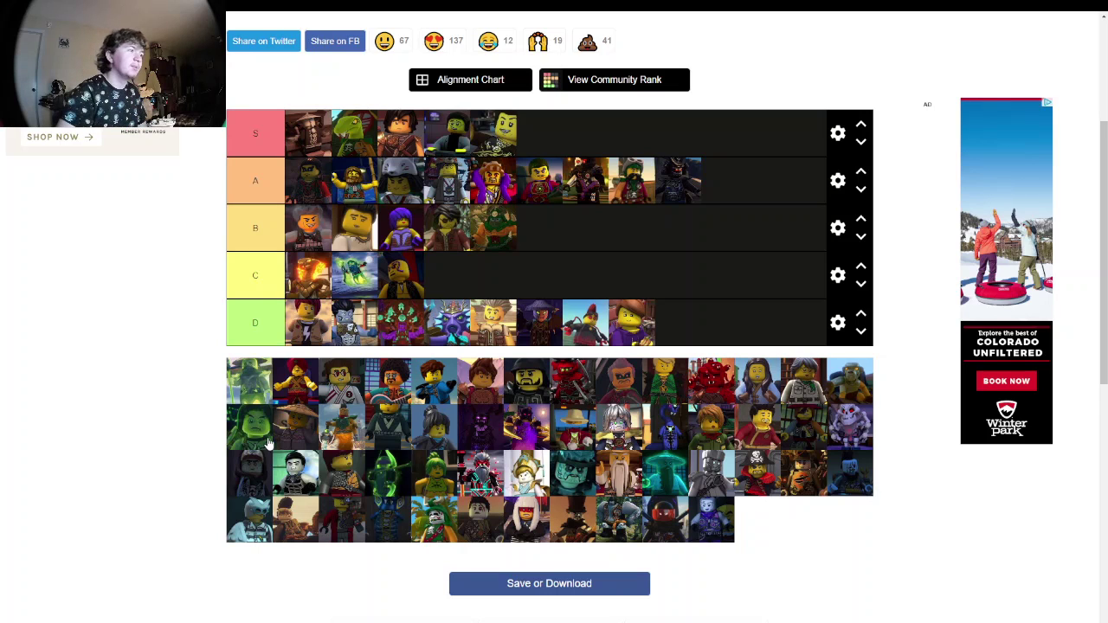
Step: Place the translucent green ghost and the red-haired character in the red outfit at the end of tier B
mouse_move(260, 386)
mouse_down()
mouse_move(279, 355)
mouse_move(242, 390)
mouse_up()
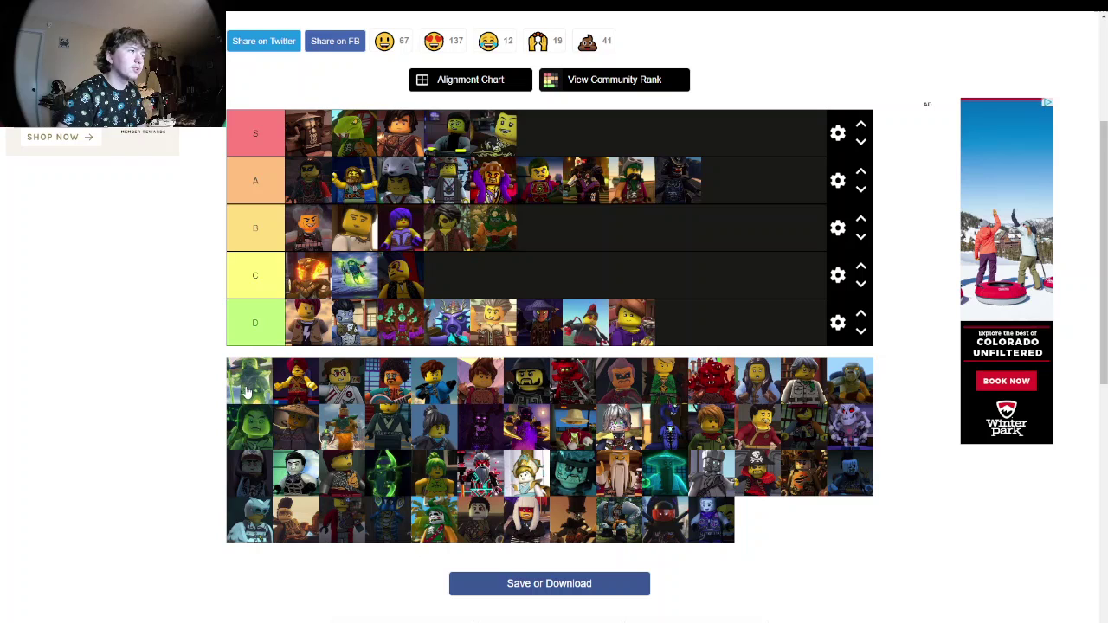
drag(245, 388, 599, 228)
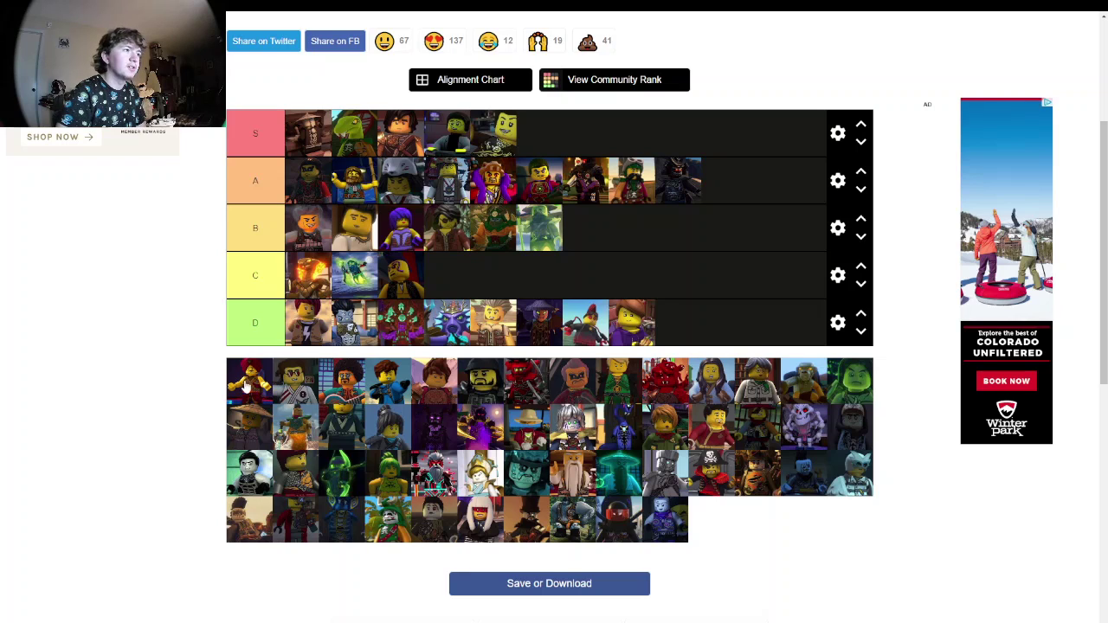
drag(240, 384, 730, 190)
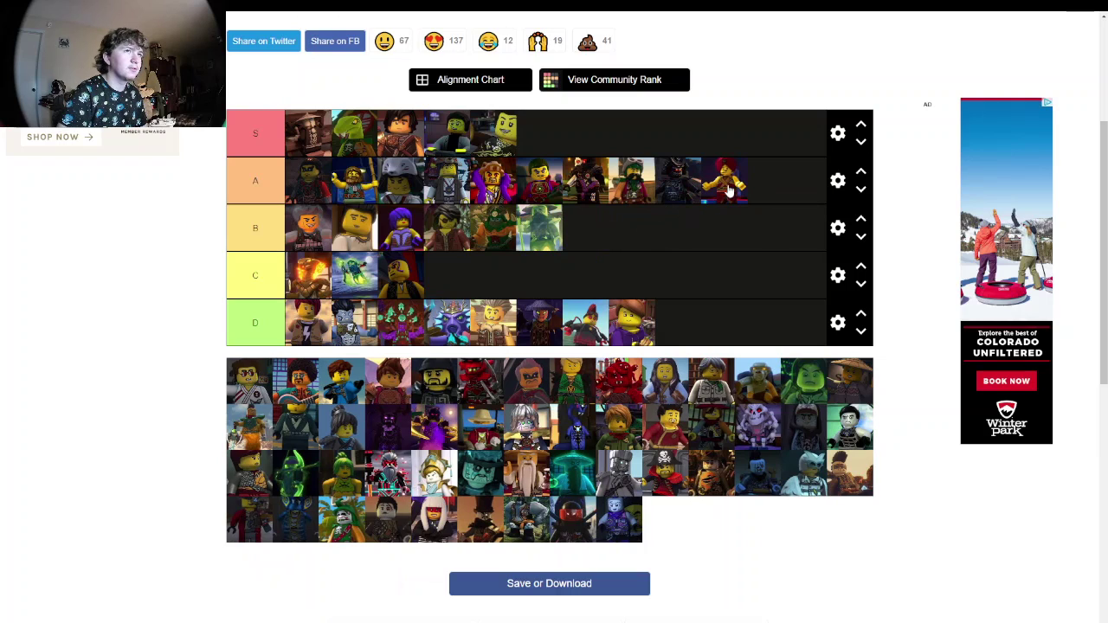
drag(725, 198, 698, 230)
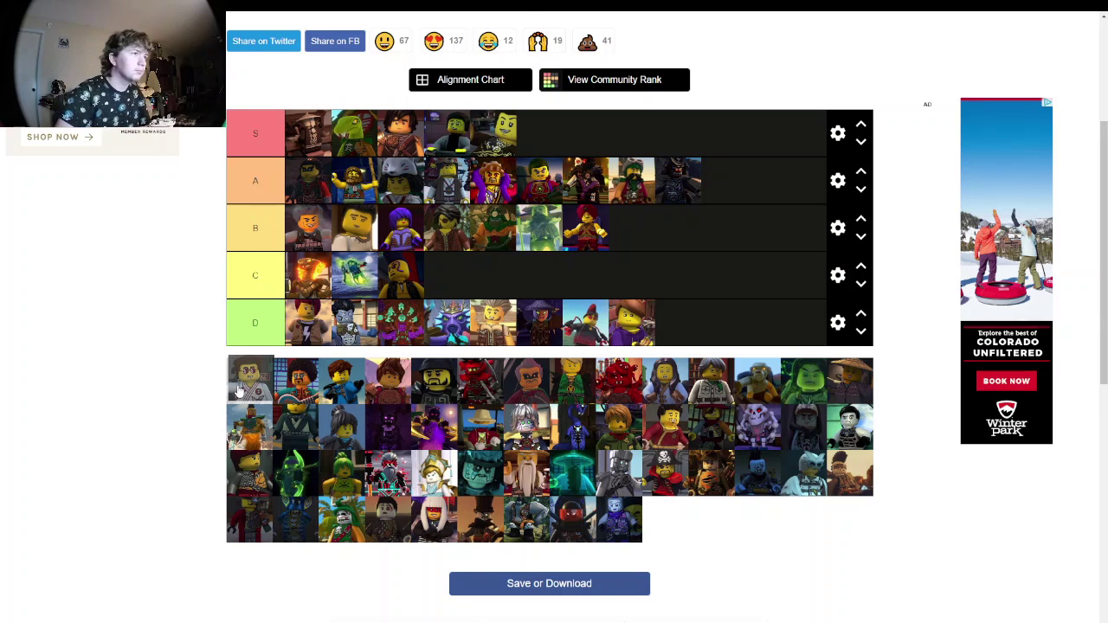
Step: Rank the white-robed character with glasses in tier A, the afro-haired guitarist in tier C and the blue ninja in tier S
drag(239, 392, 723, 213)
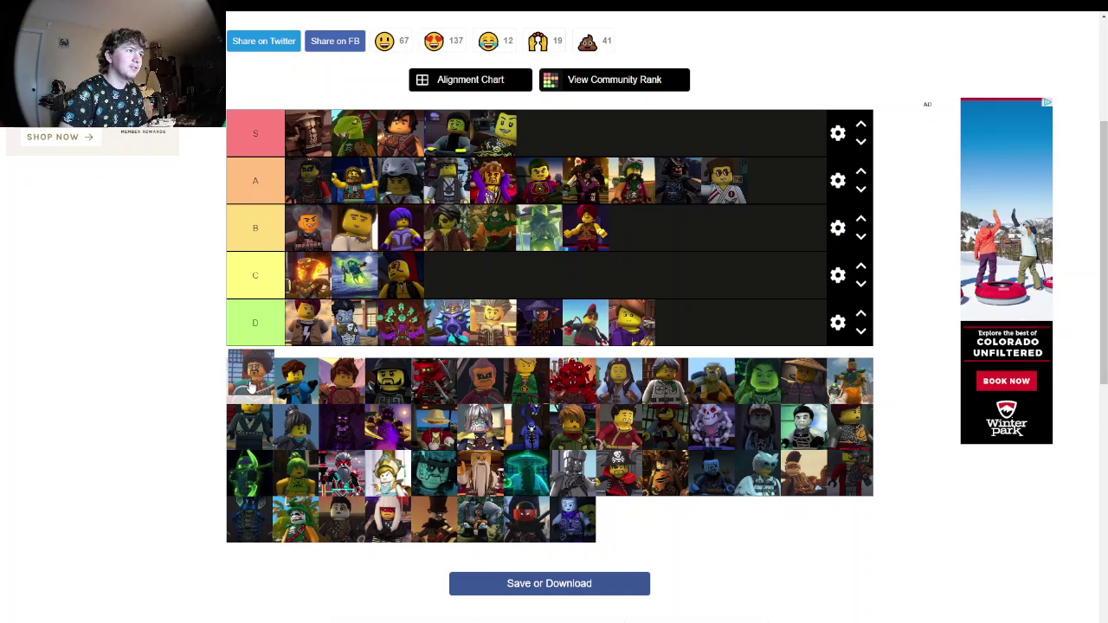
drag(249, 391, 450, 283)
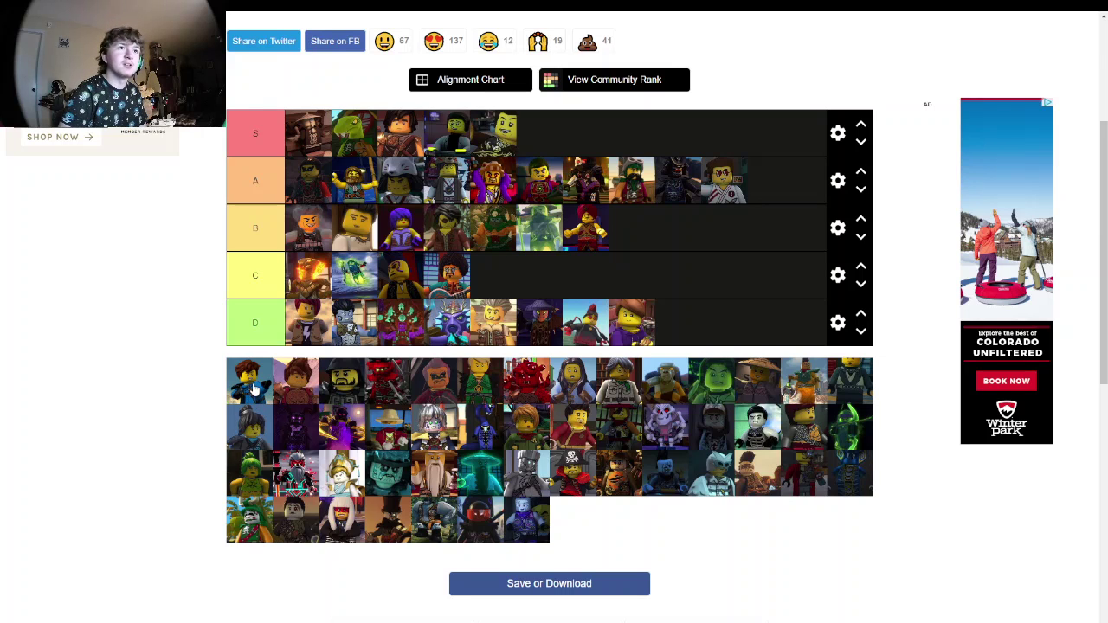
drag(254, 390, 549, 141)
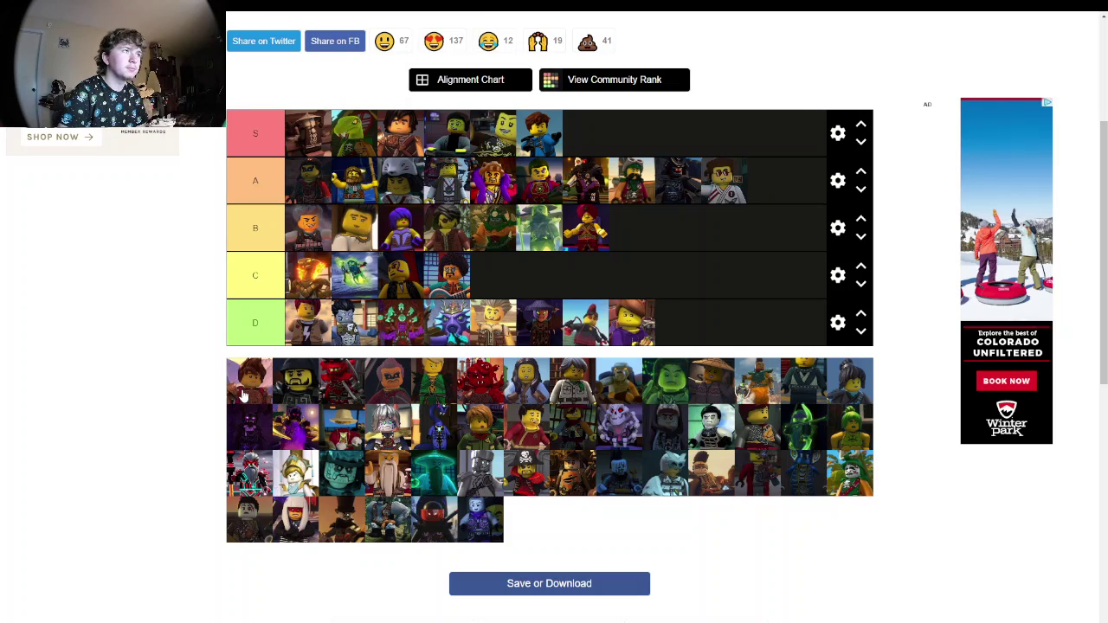
Step: Place the spiky brown-haired red ninja in tier A, the black-bearded character in tier S and the red-and-black armoured figure in tier B
drag(243, 395, 768, 178)
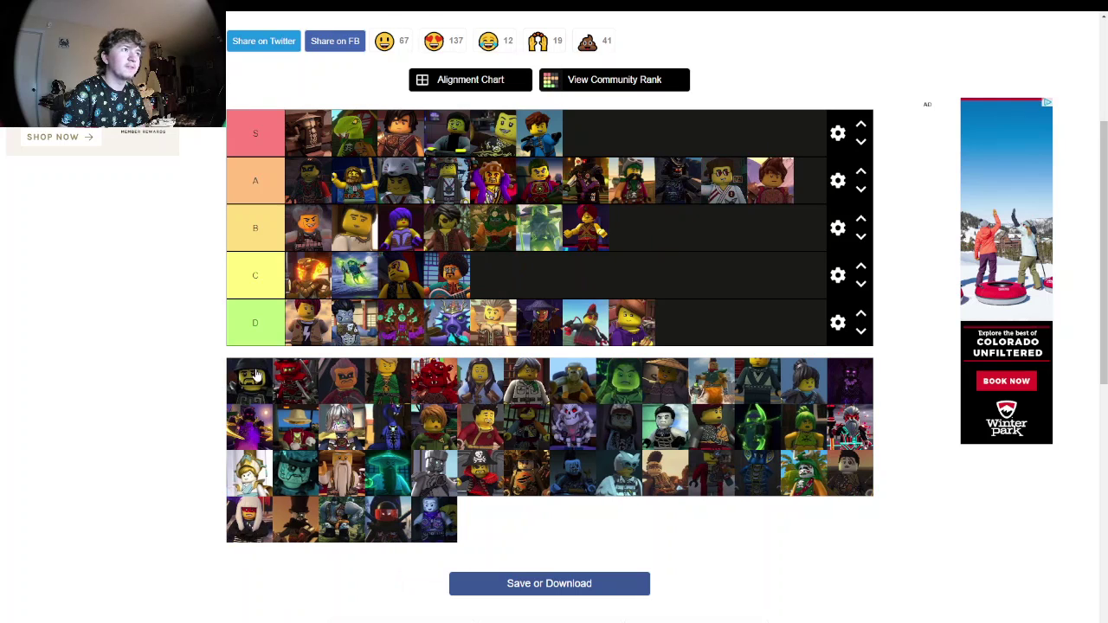
drag(255, 374, 599, 121)
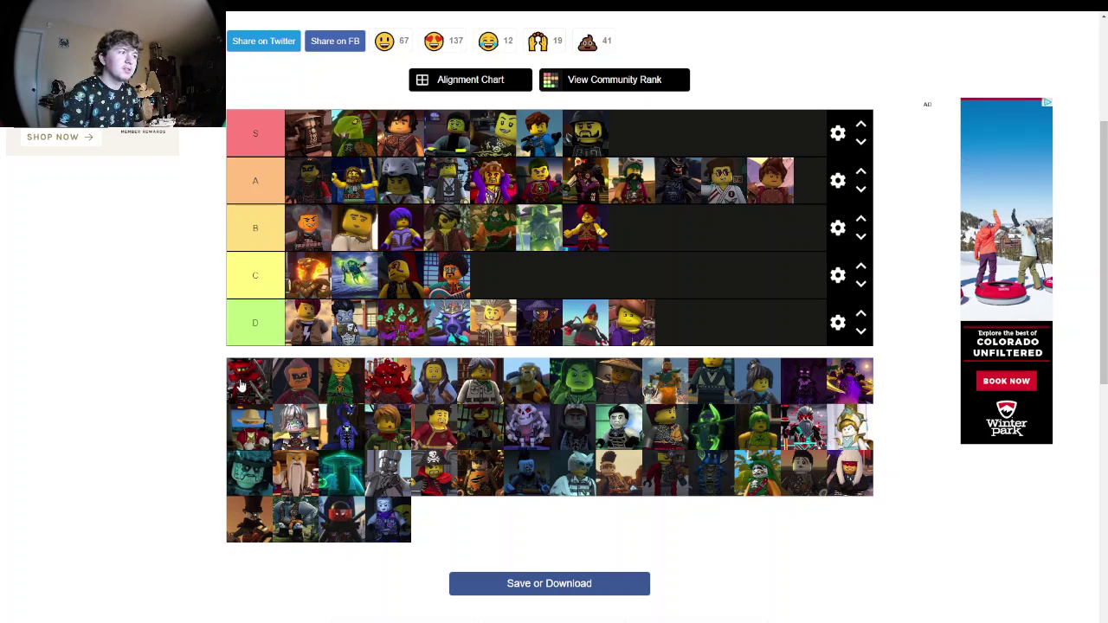
drag(241, 385, 668, 230)
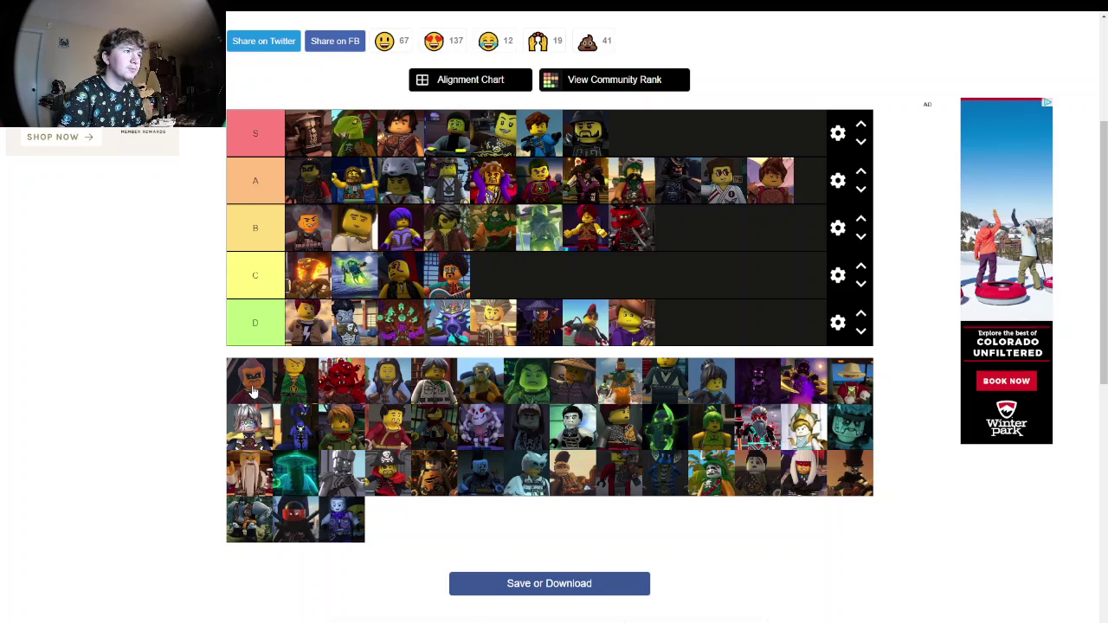
Step: Add the orange-faced, grey-haired character and the blond green ninja to the end of tier A
drag(253, 391, 763, 231)
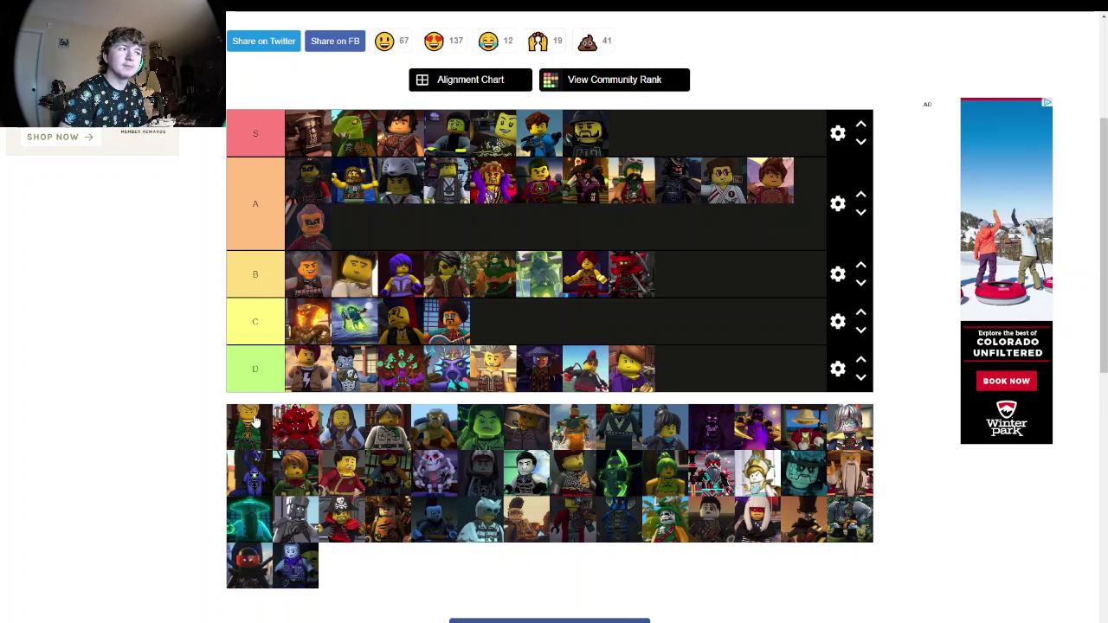
drag(256, 422, 260, 416)
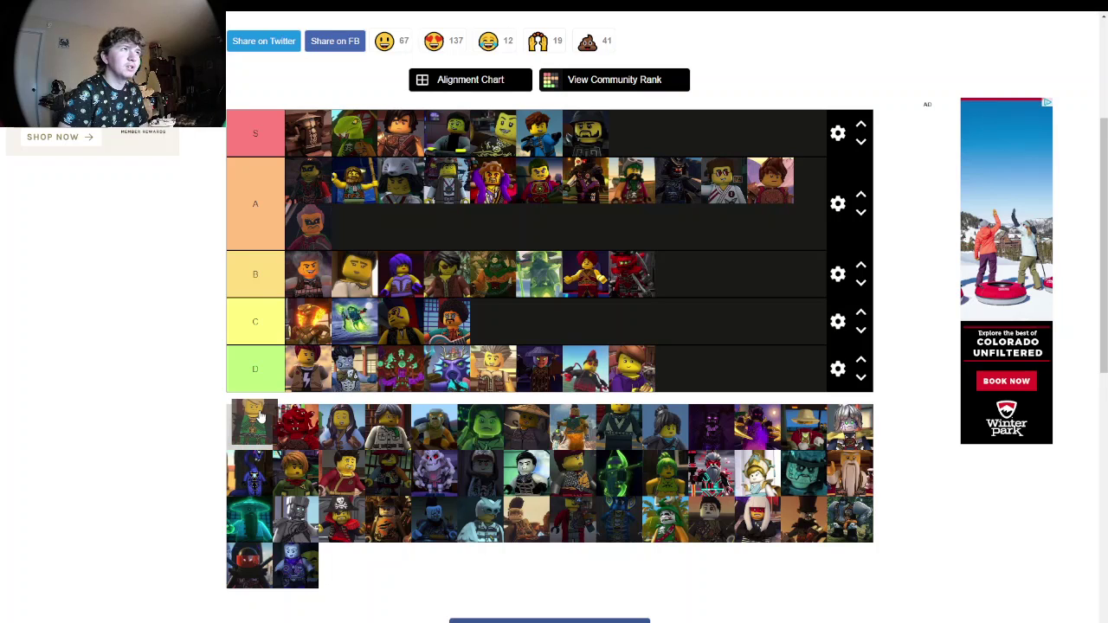
drag(258, 418, 255, 417)
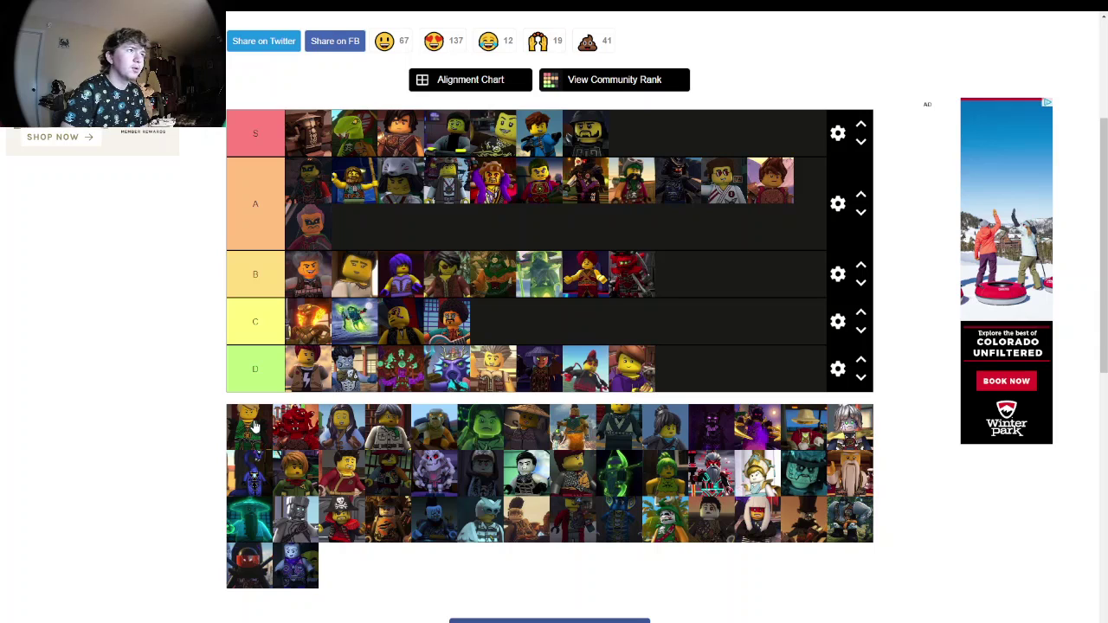
drag(255, 427, 371, 232)
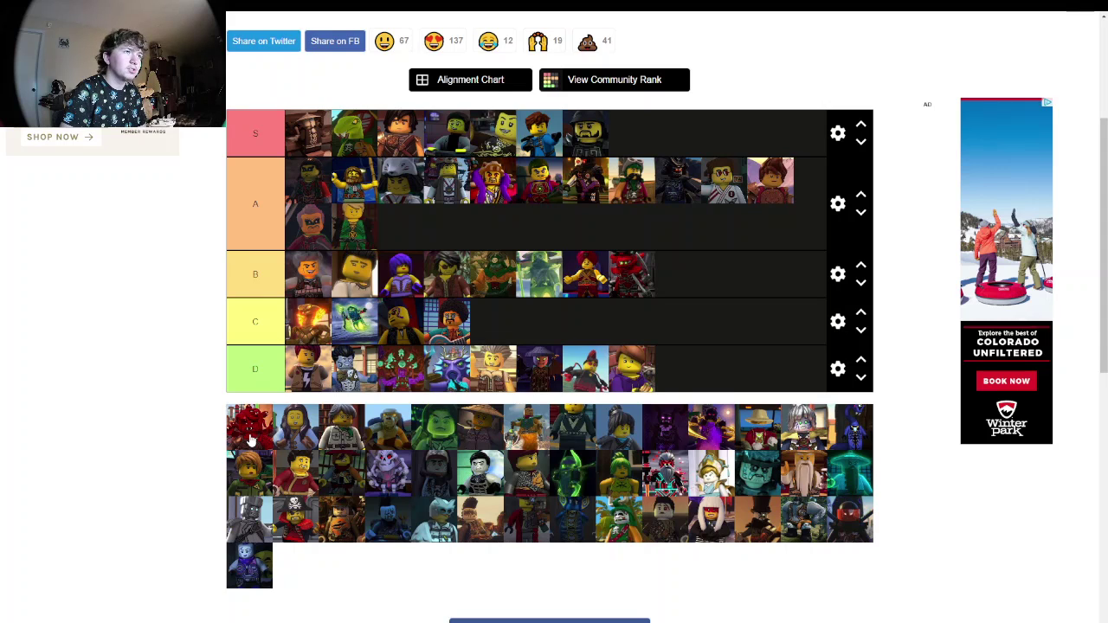
Step: Rank the bright red creature, the grey-haired woman and the tan-and-green creature in tier C, and the long-haired character in tier B
drag(251, 441, 686, 329)
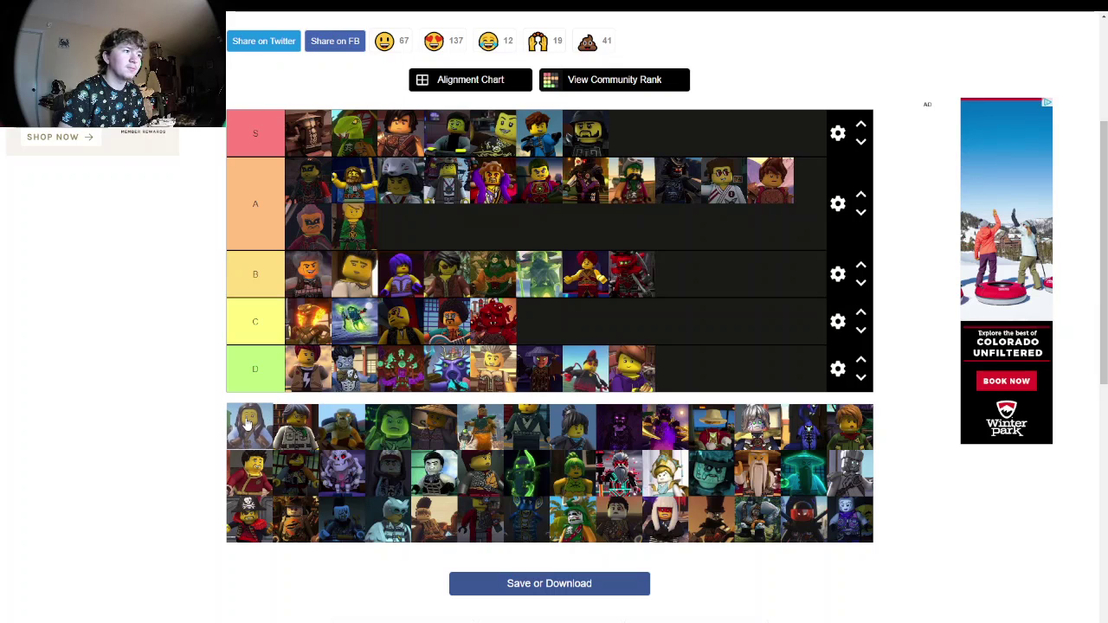
drag(247, 423, 689, 279)
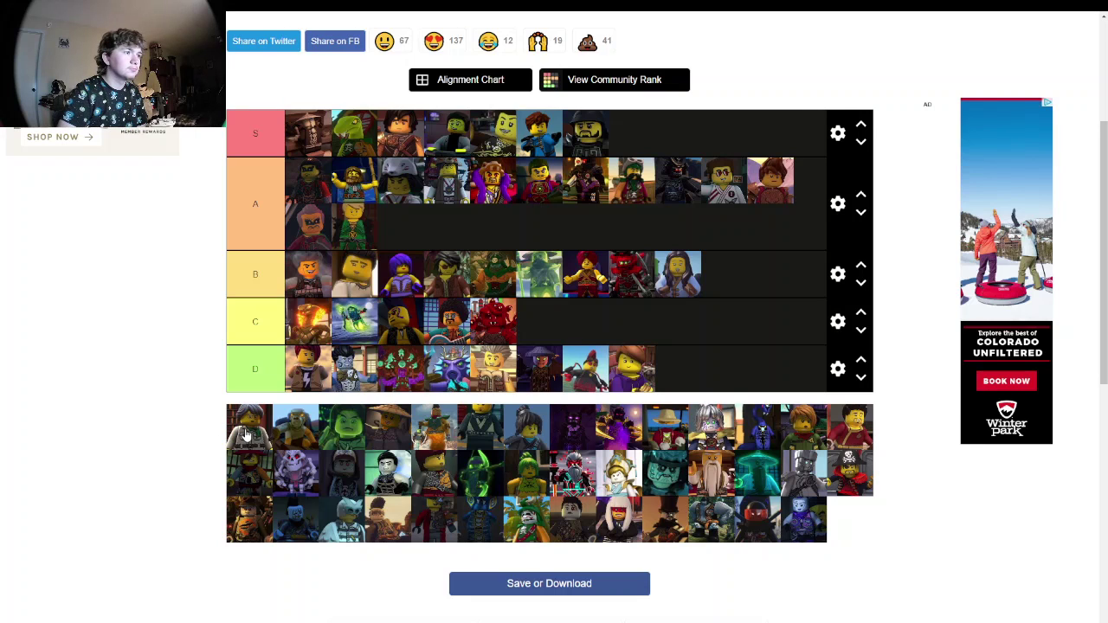
drag(246, 435, 541, 322)
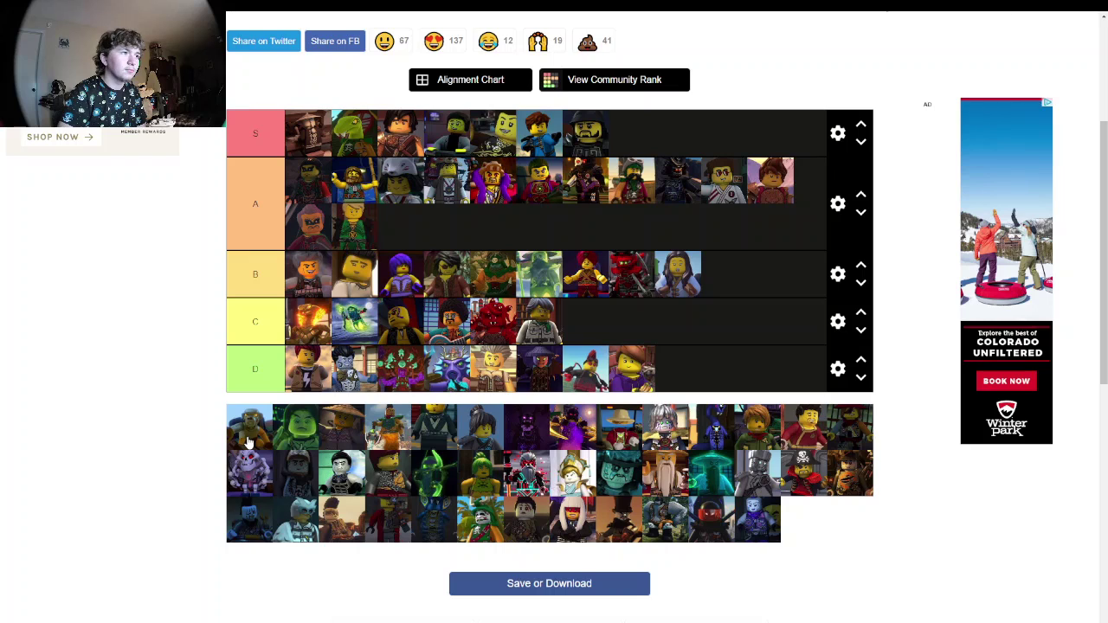
drag(249, 435, 597, 322)
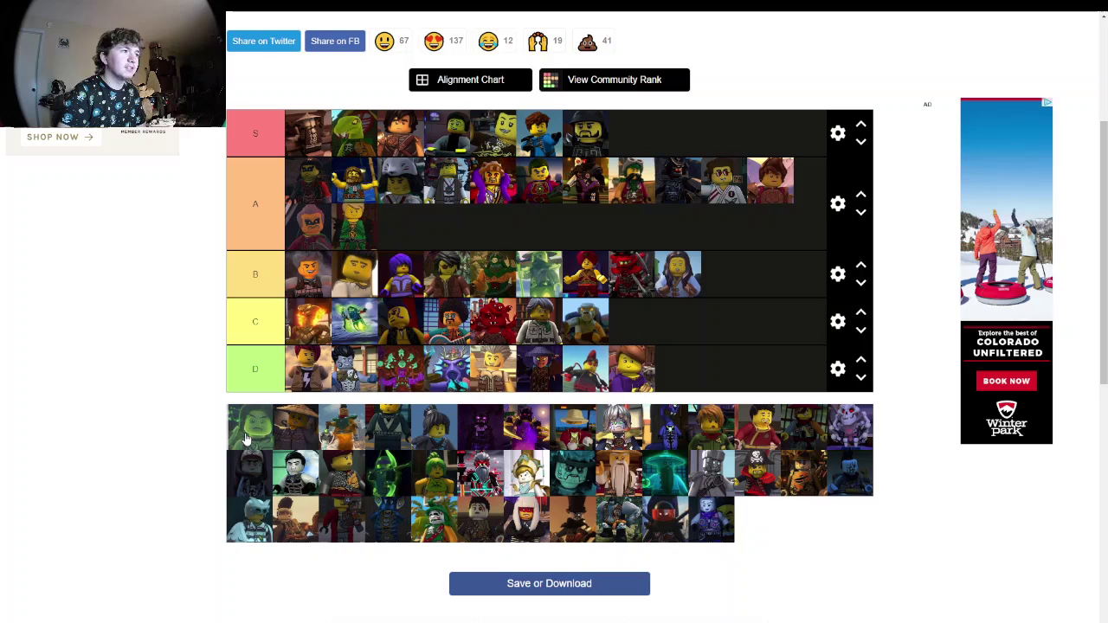
Step: Place the green-tinted, black-haired face in tier S, and the straw-hatted character and the orange-clad figure in tier B
drag(246, 440, 654, 141)
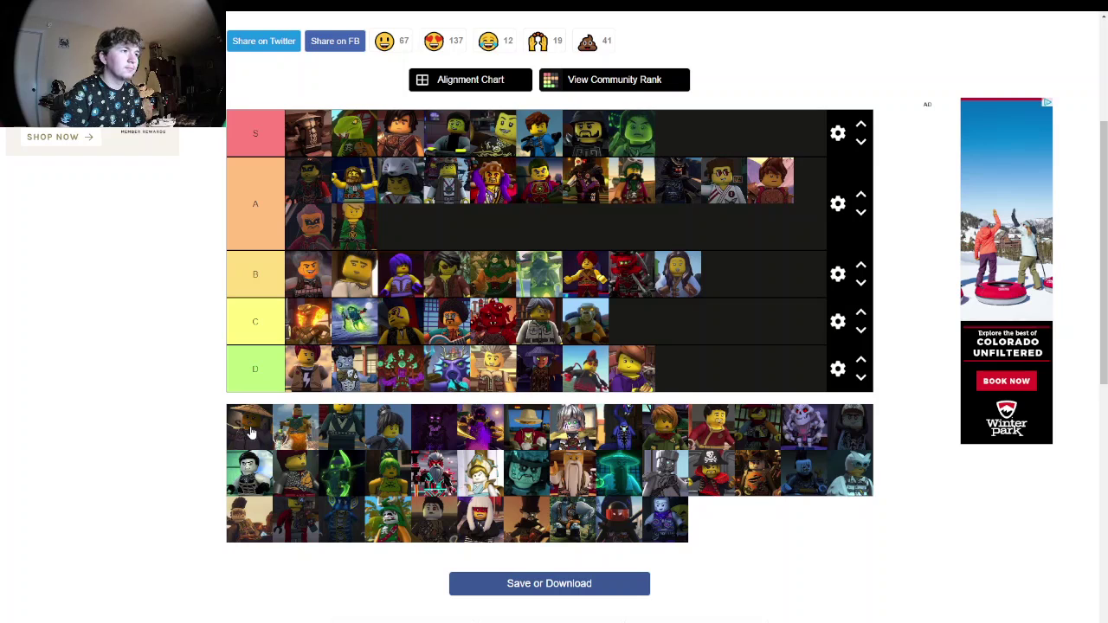
drag(251, 433, 785, 257)
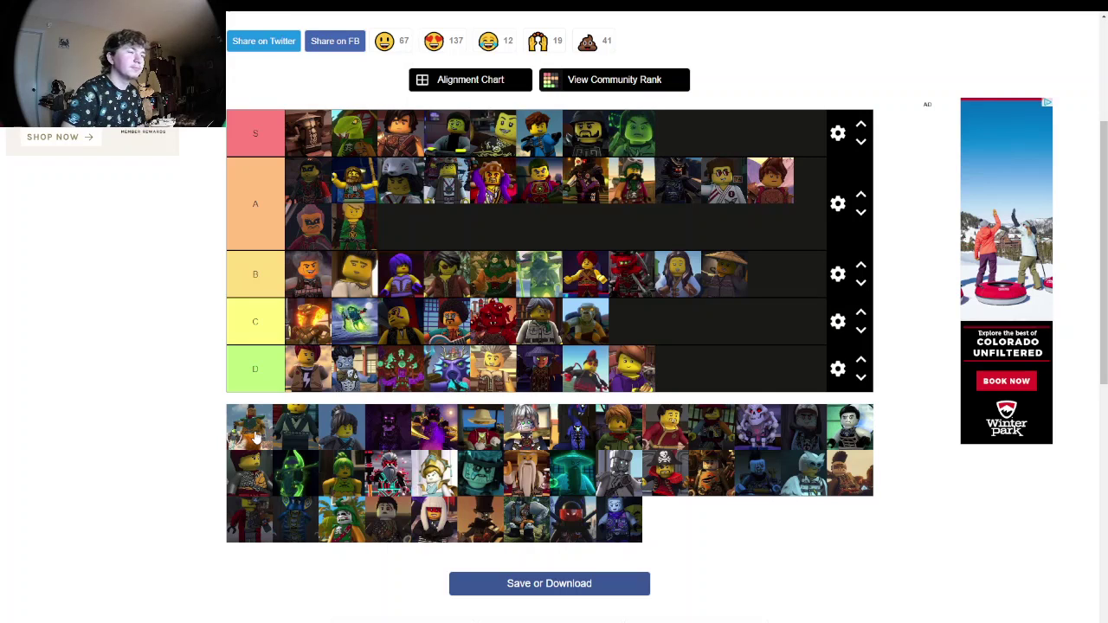
drag(251, 437, 786, 282)
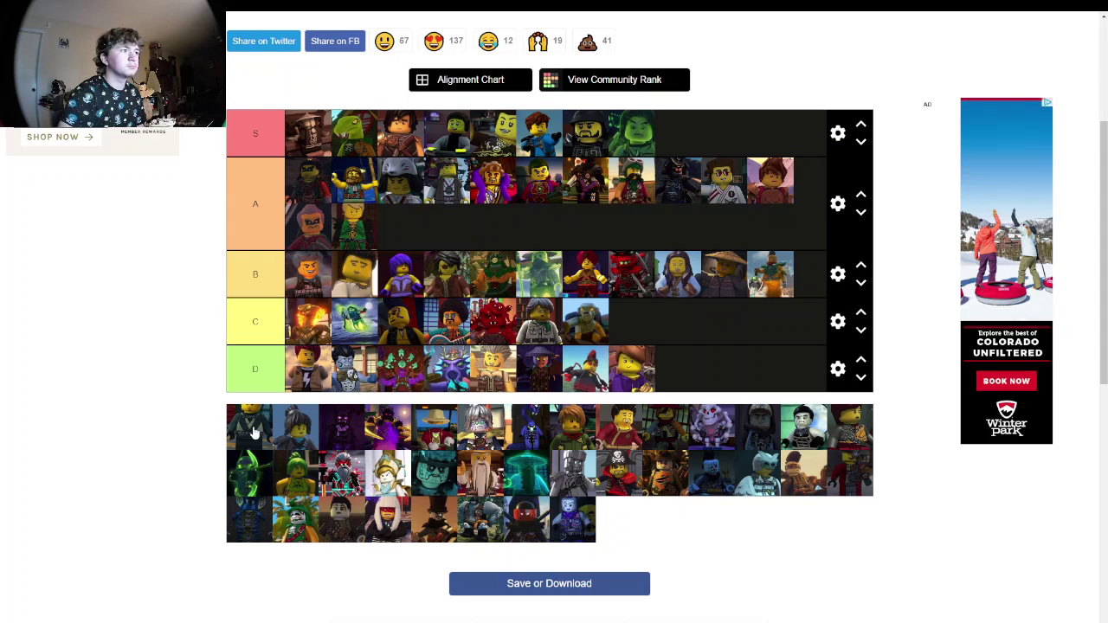
Step: Rank the dark teal-robed character in tier C, the ponytailed blue-grey ninja in tier A and the dark purple figure in tier D
drag(253, 433, 697, 316)
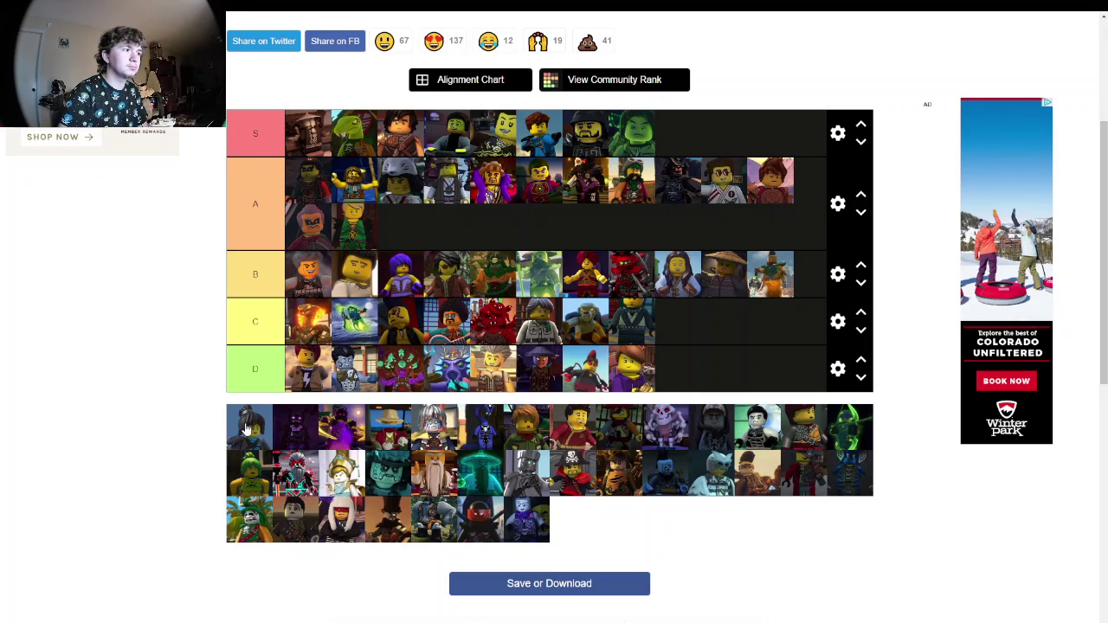
drag(246, 428, 420, 231)
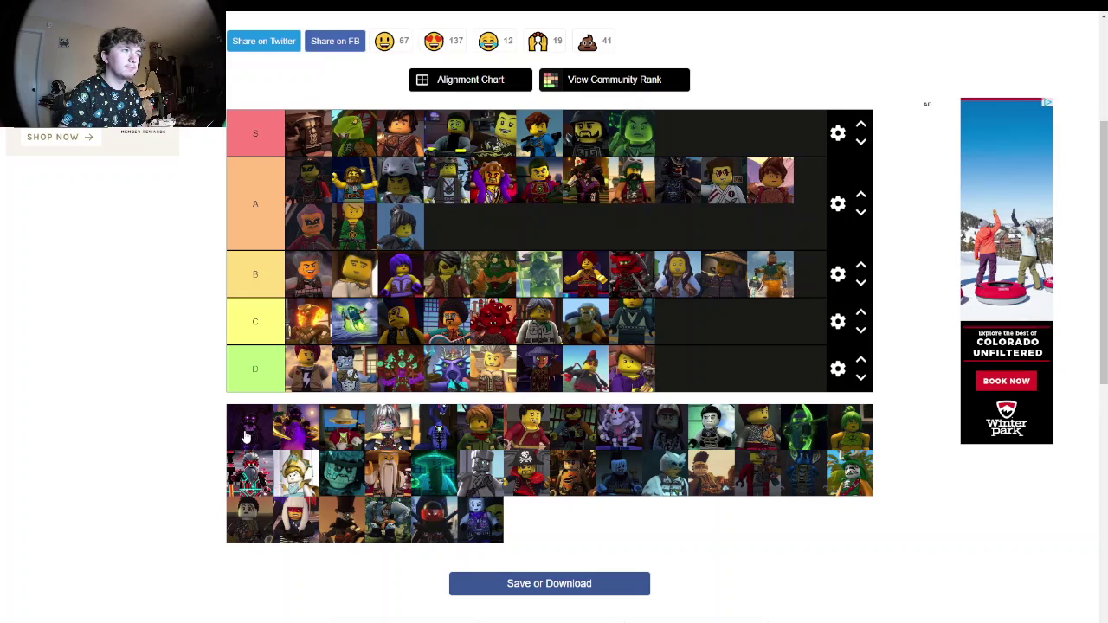
drag(246, 437, 719, 378)
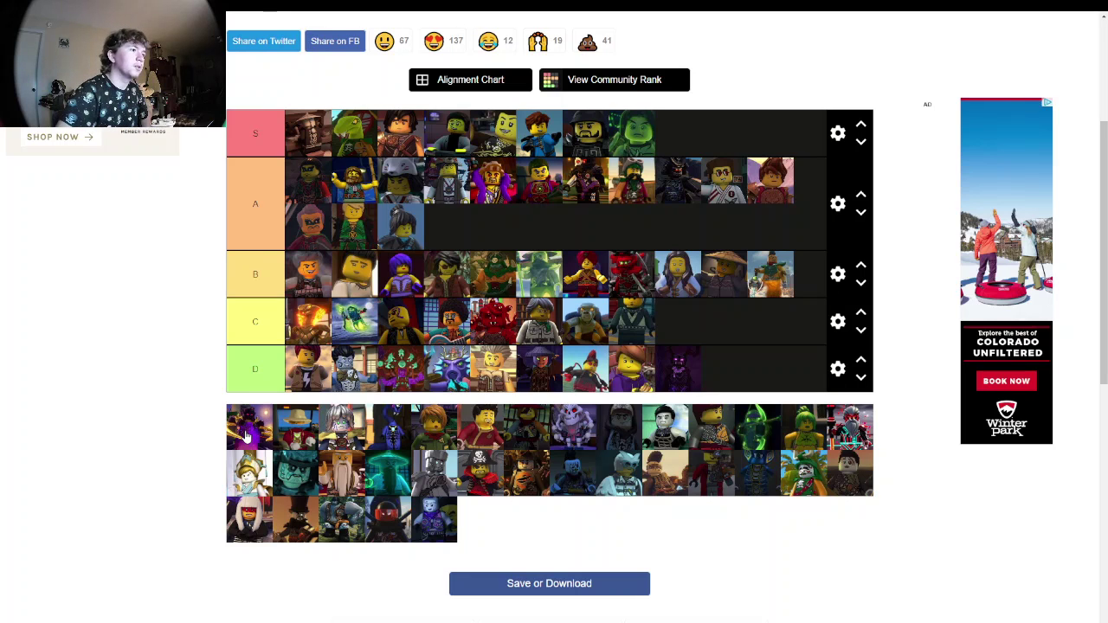
Step: Insert the glowing purple shadow figure mid-row in tier A, and add the red-clad straw-hatted character and the green-clad, brown-haired one to tier D
drag(246, 437, 528, 209)
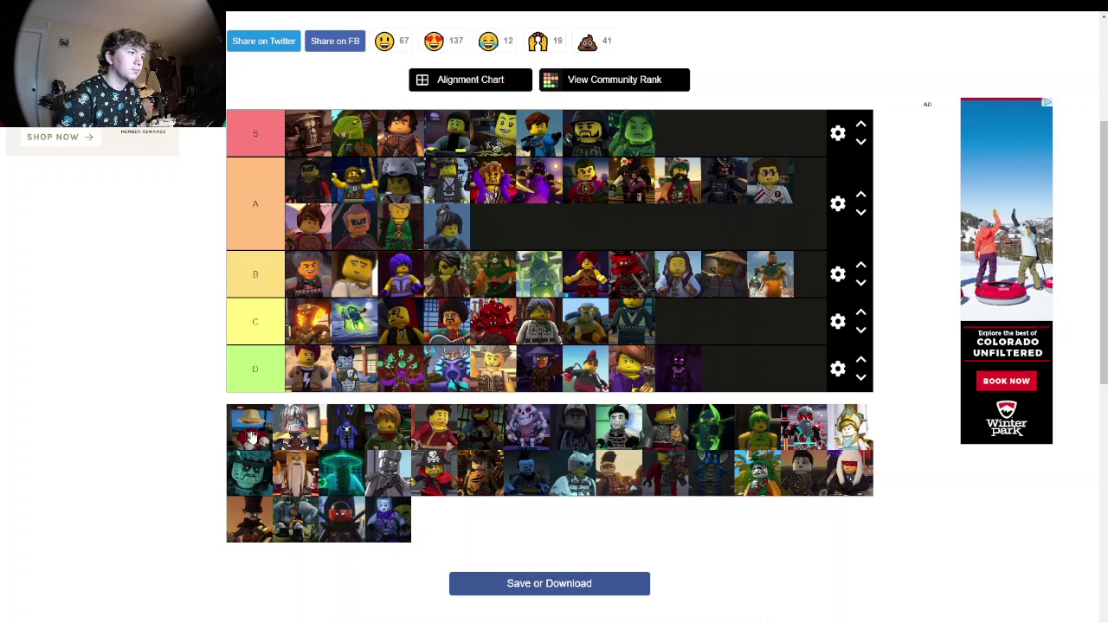
drag(251, 437, 760, 374)
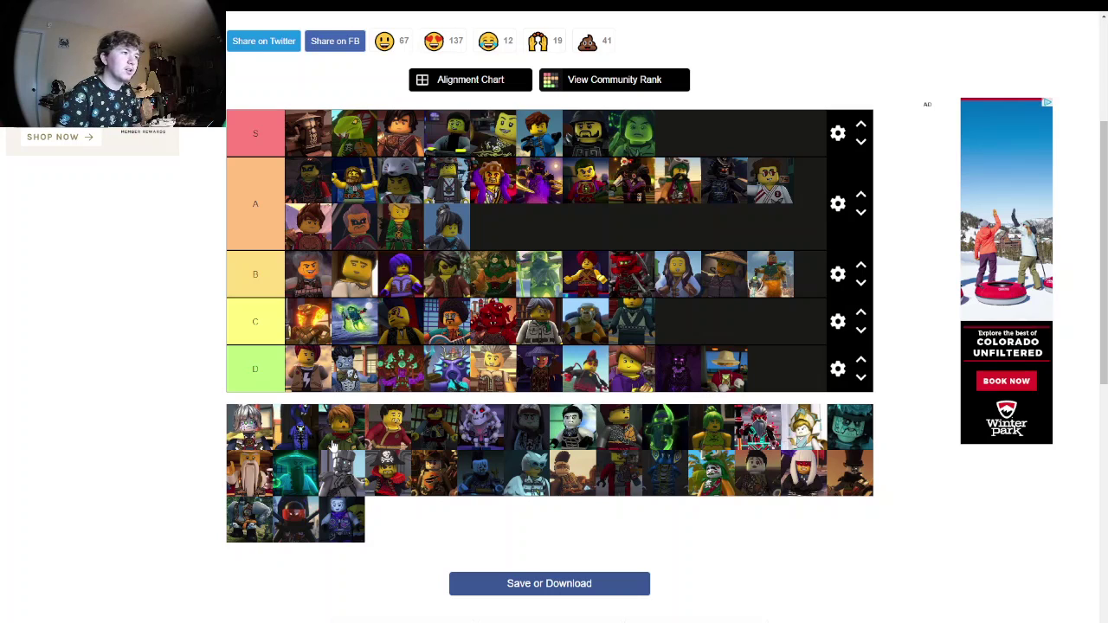
drag(343, 426, 639, 378)
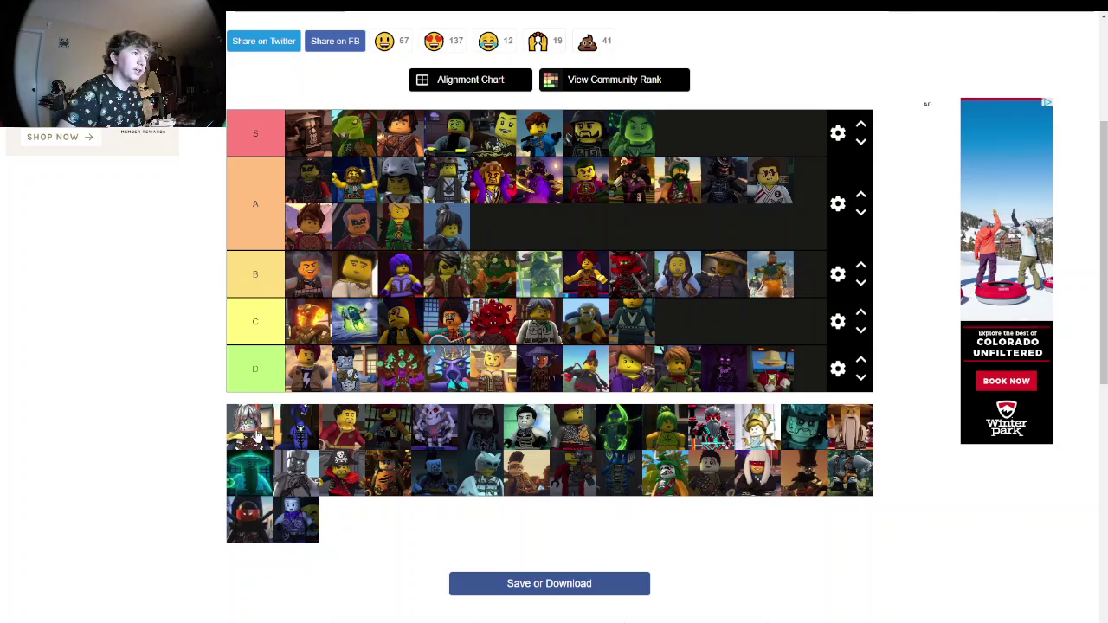
Step: Add the silver-haired character and the blue-and-black figure to tier A, and insert the red-robed man before the straw-hatted character in tier B
drag(255, 438, 540, 243)
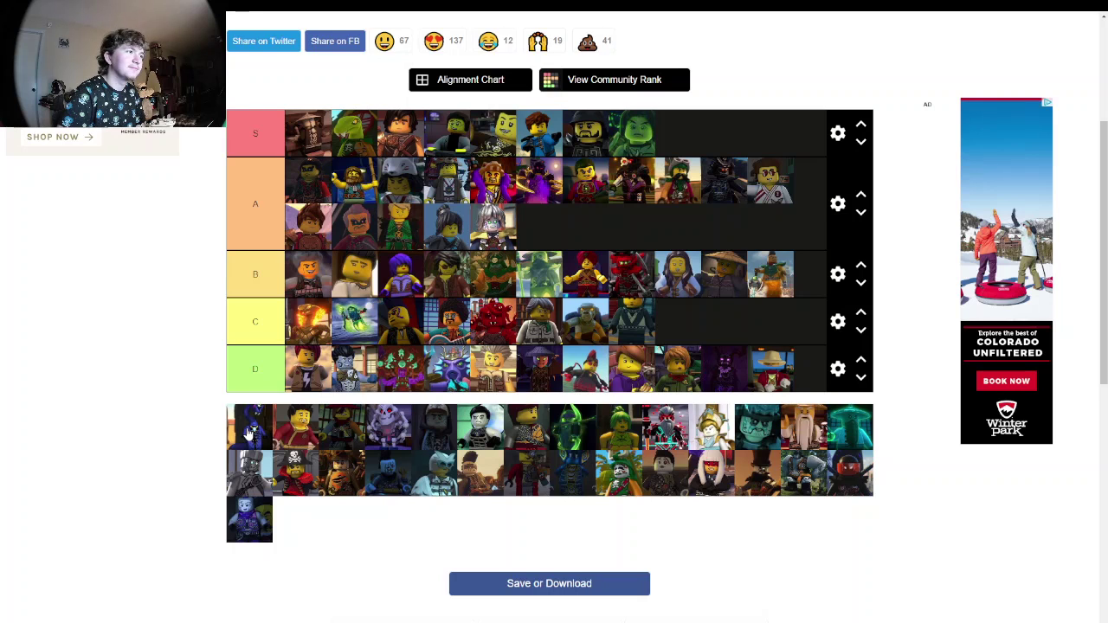
drag(249, 433, 533, 251)
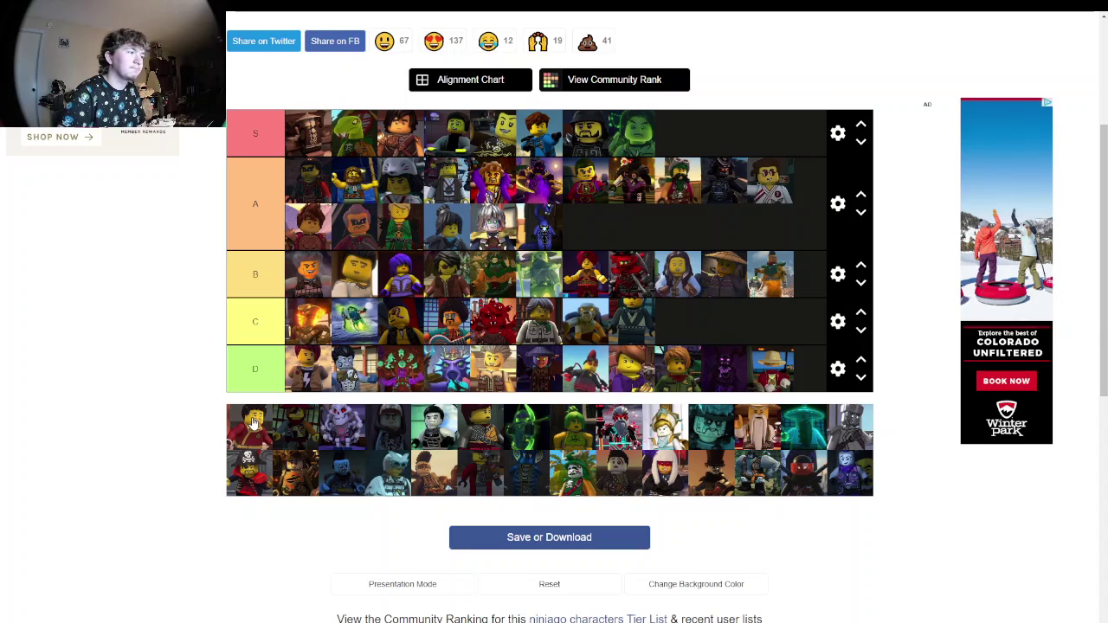
drag(253, 421, 242, 420)
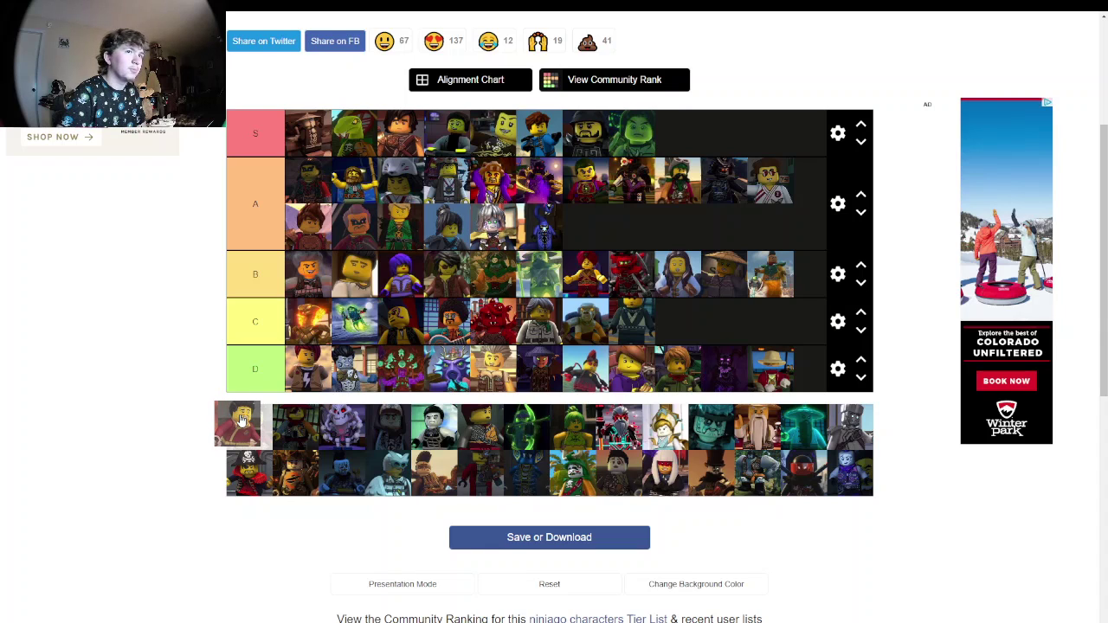
drag(242, 420, 245, 424)
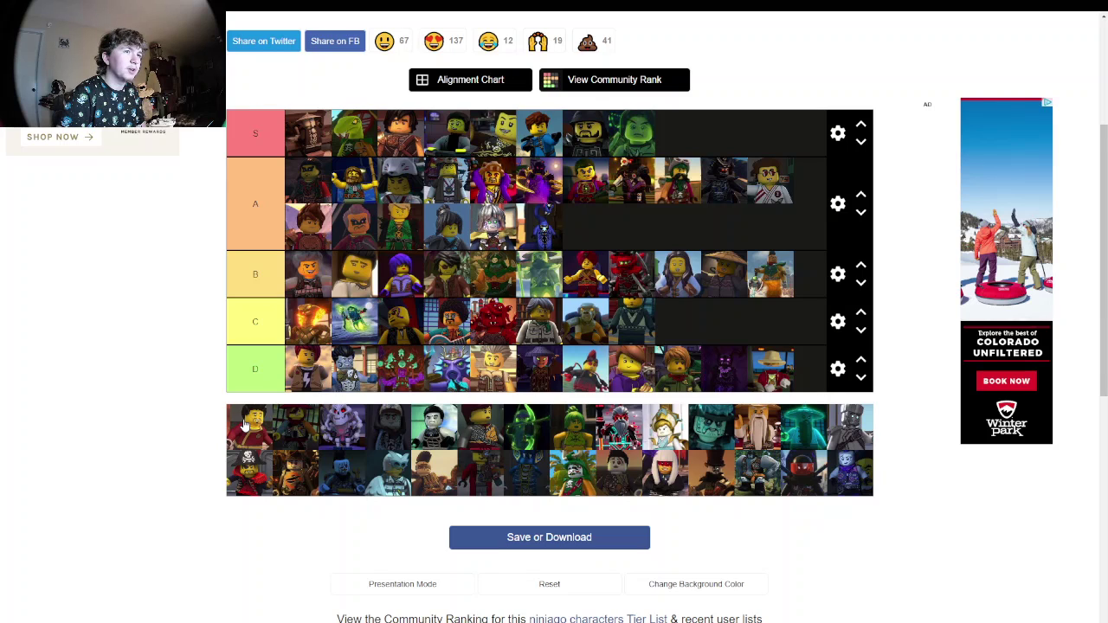
drag(245, 423, 746, 277)
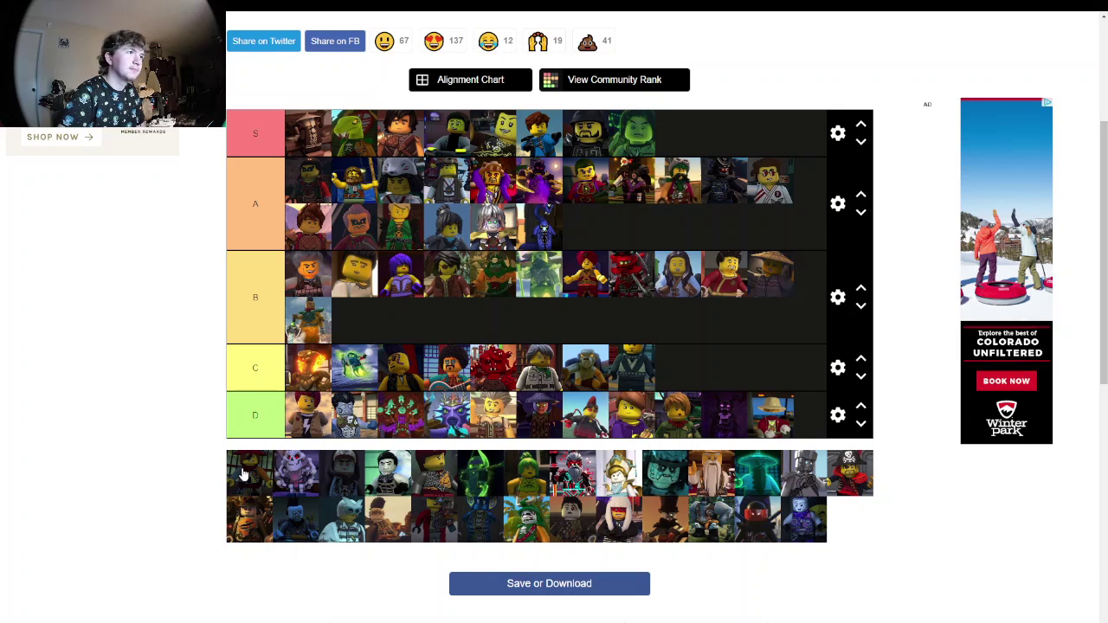
Step: Rank the dark-clad brown-and-red character at the end of tier B
drag(245, 472, 584, 220)
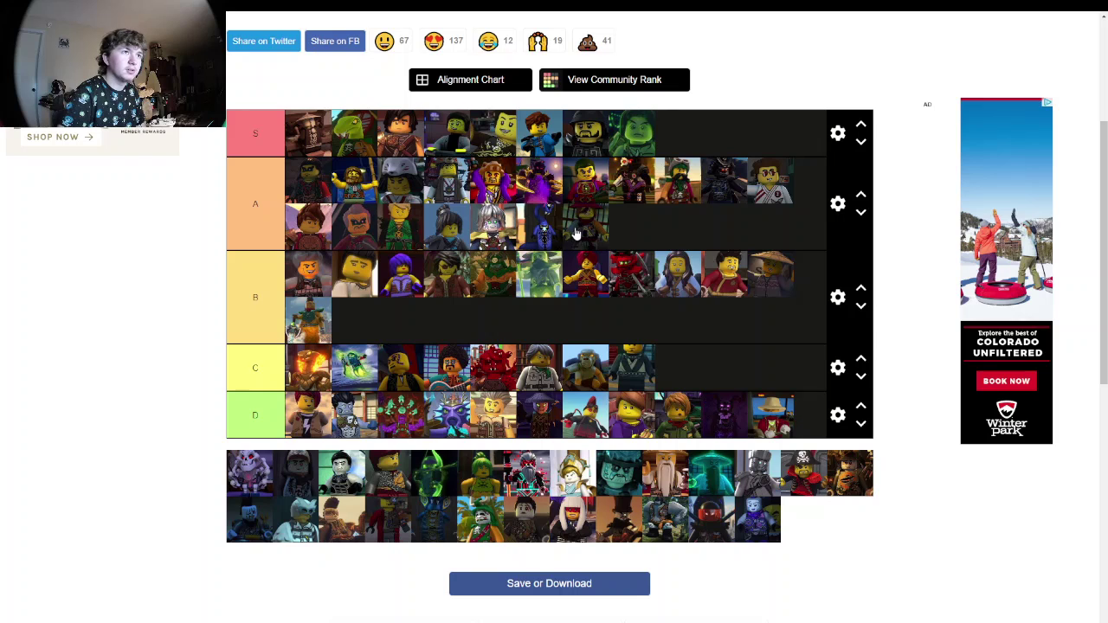
drag(577, 234, 560, 343)
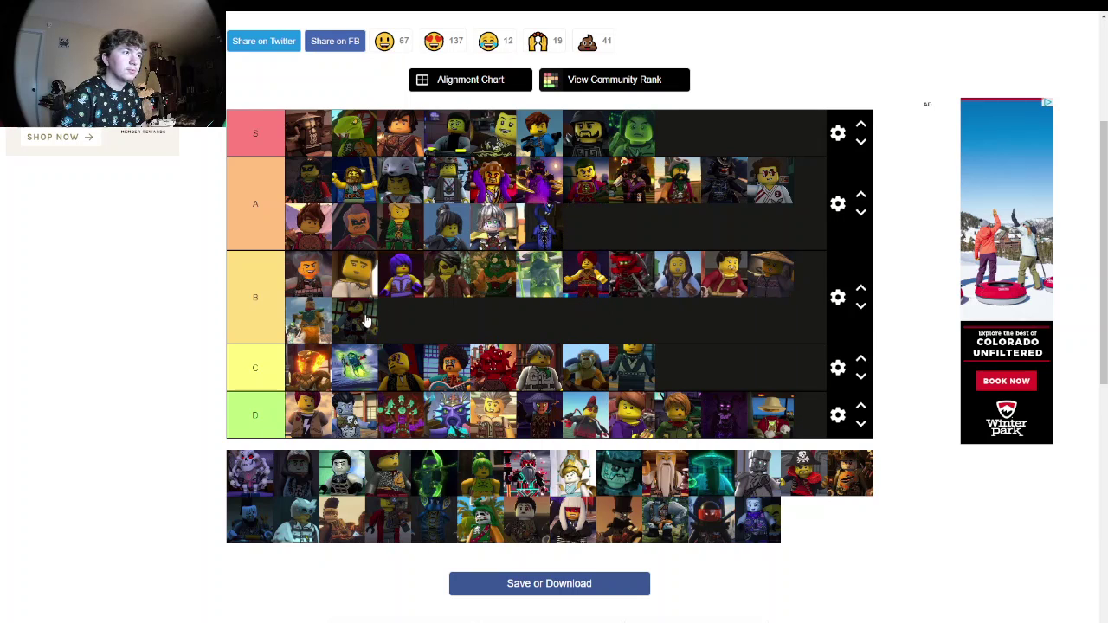
drag(367, 319, 624, 228)
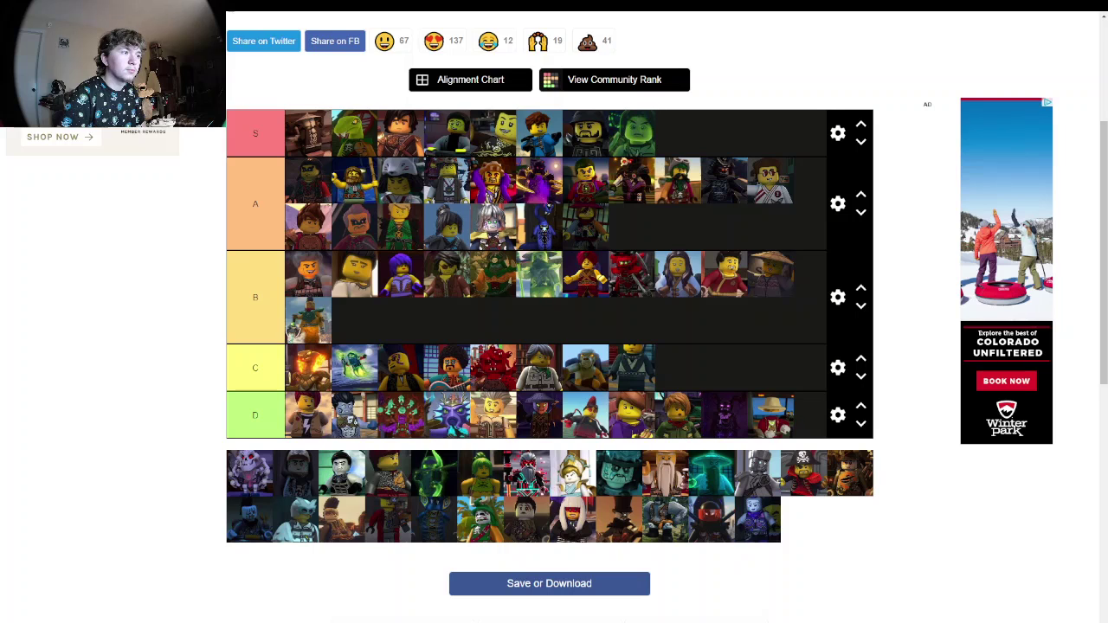
drag(585, 227, 357, 322)
Step: Add the purple-and-white skeleton and the grey hooded figure to tier A, the pale black-haired man fourth in tier B, and the dark-haired armored character first in A
drag(246, 472, 630, 232)
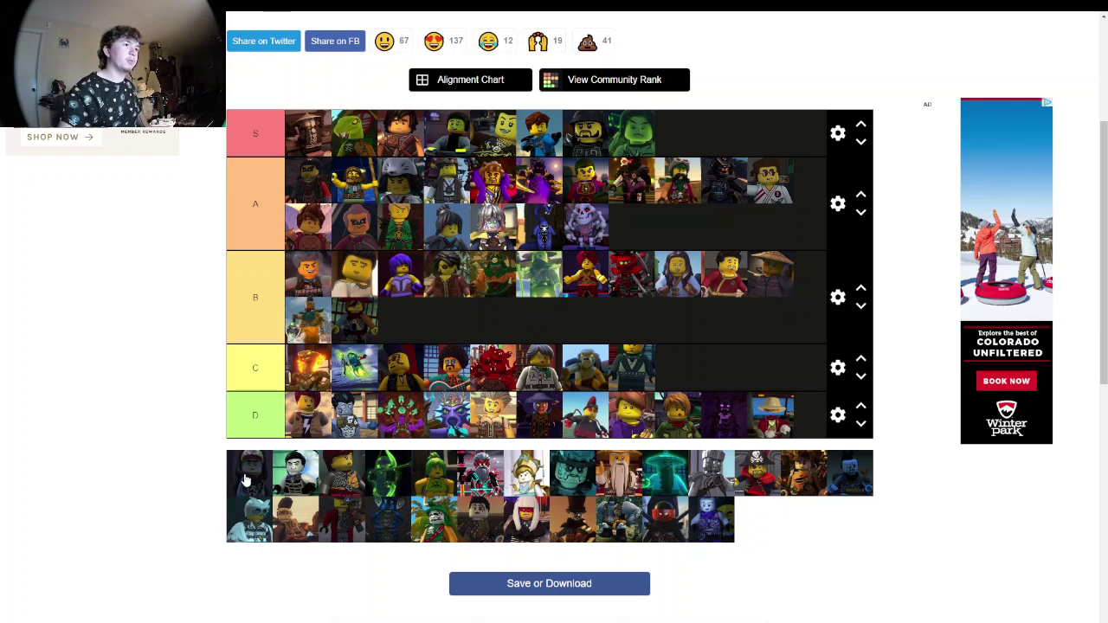
drag(246, 480, 674, 234)
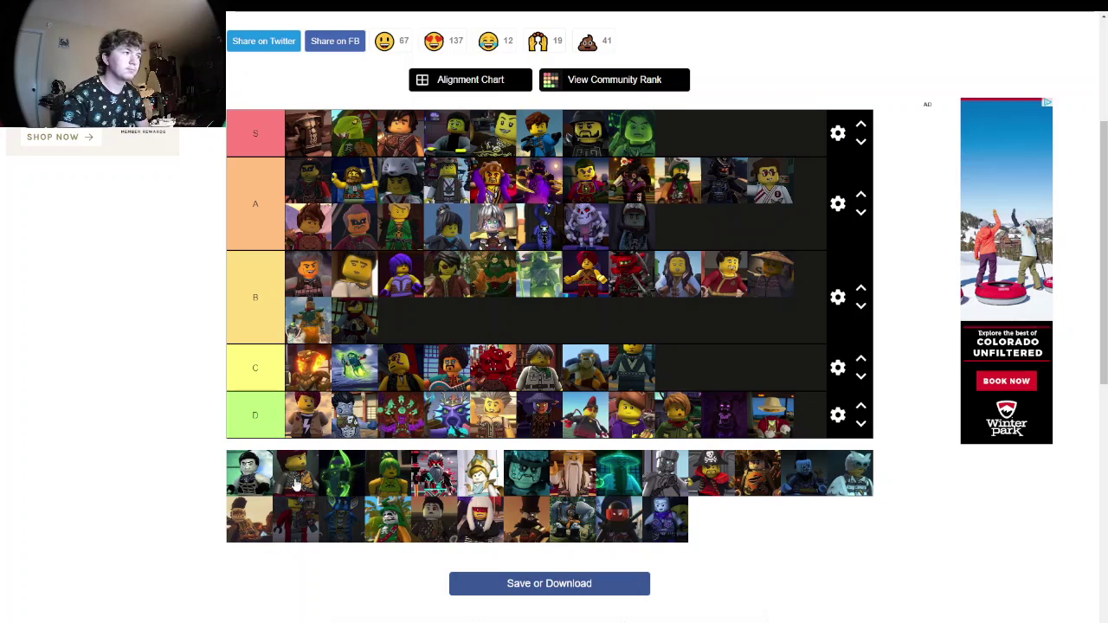
drag(249, 472, 449, 279)
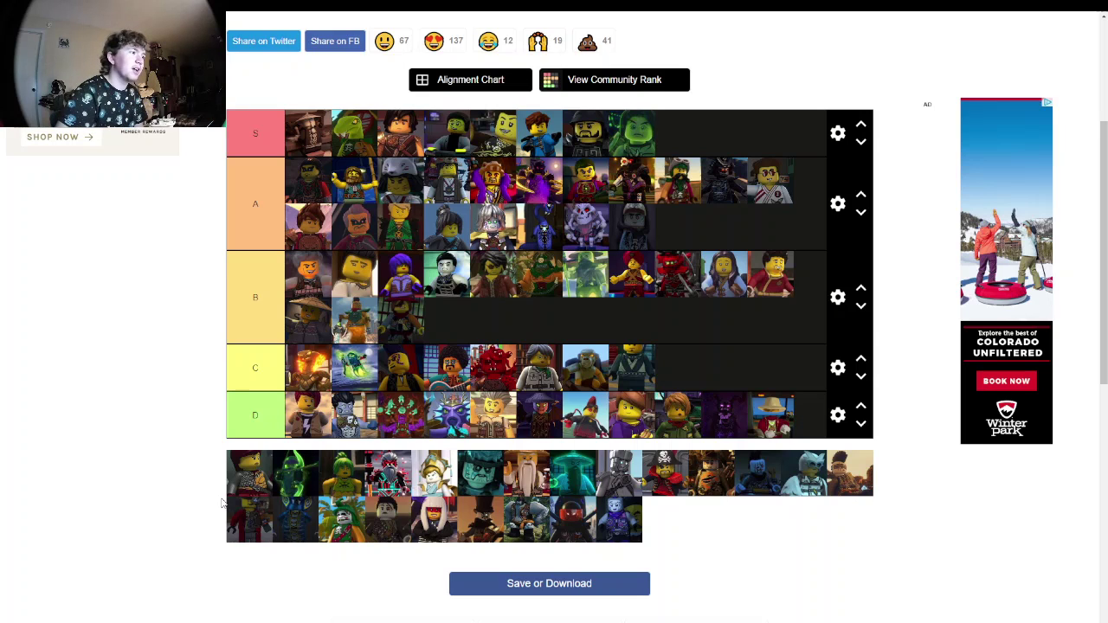
drag(236, 495, 285, 178)
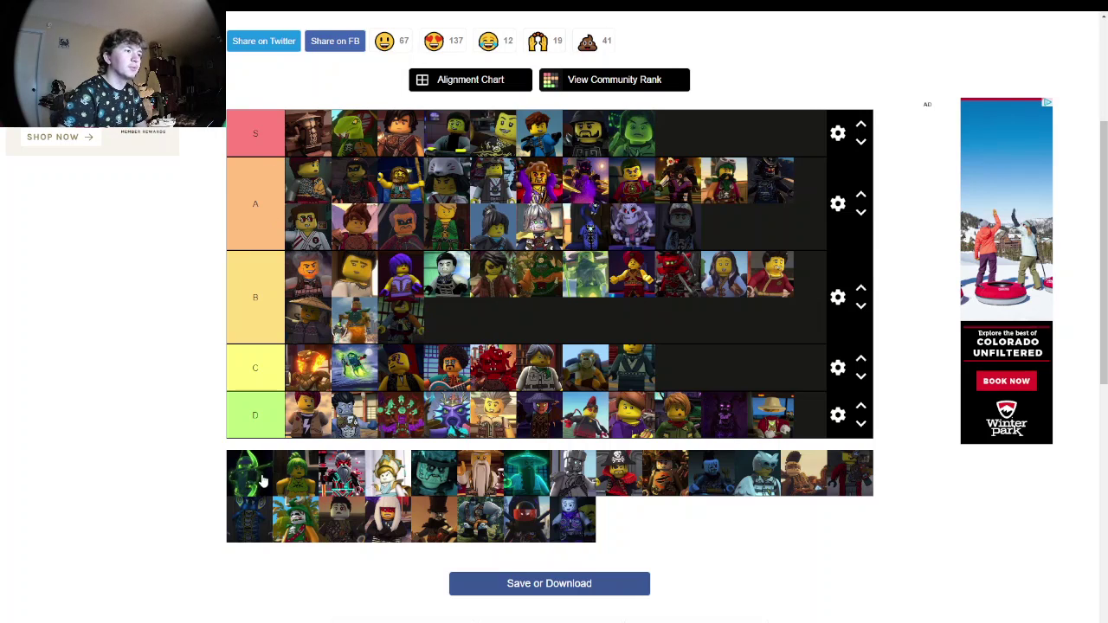
Step: Add the glowing green figure and the green-haired character to the end of tier D
drag(256, 479, 253, 476)
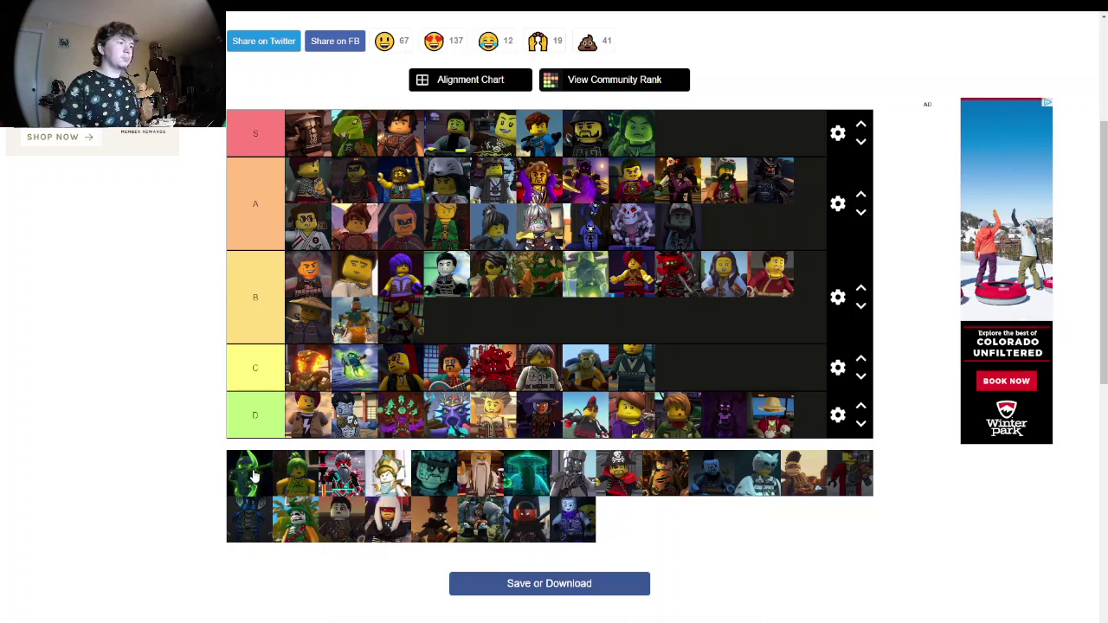
drag(254, 476, 676, 468)
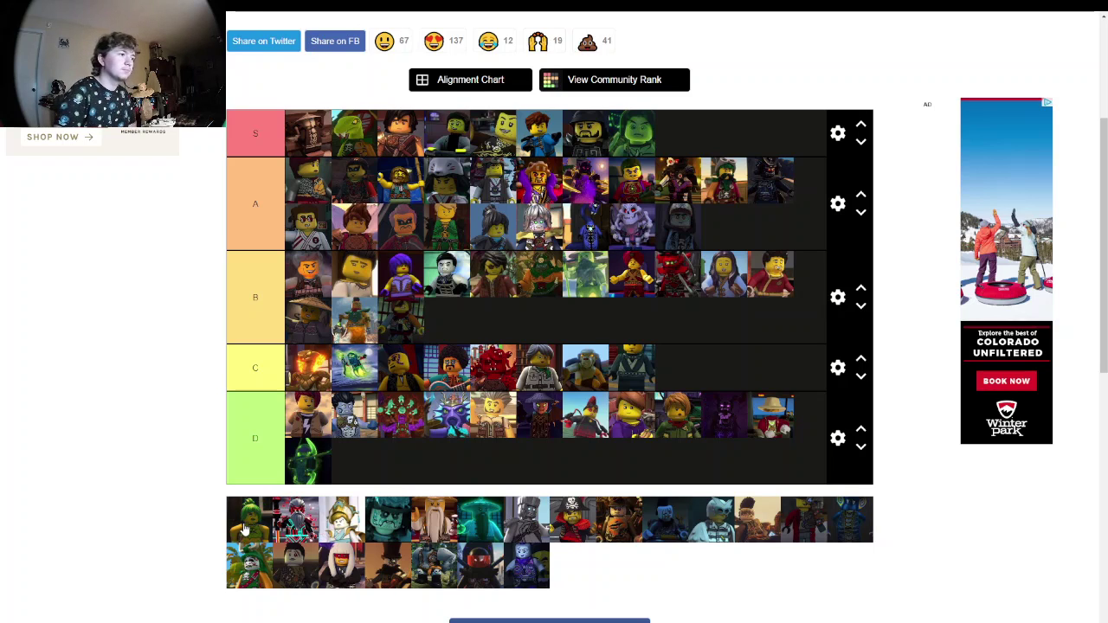
drag(245, 530, 355, 462)
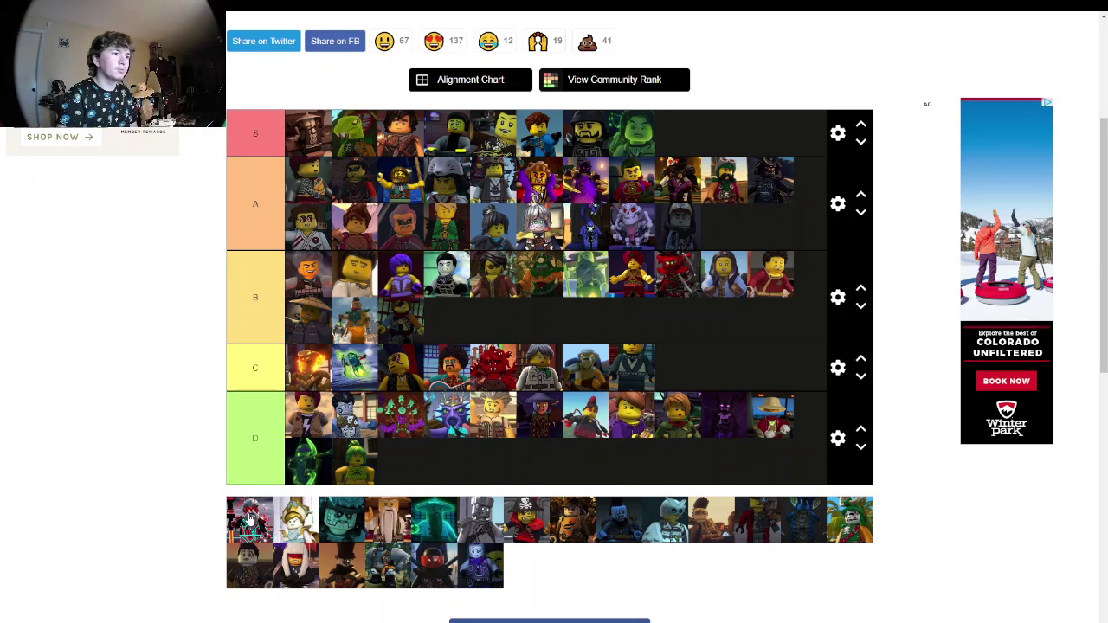
Step: Place the red-and-white robotic figure in tier B, and the white-and-gold armored character and the teal-faced figure in tier D
drag(249, 518, 678, 329)
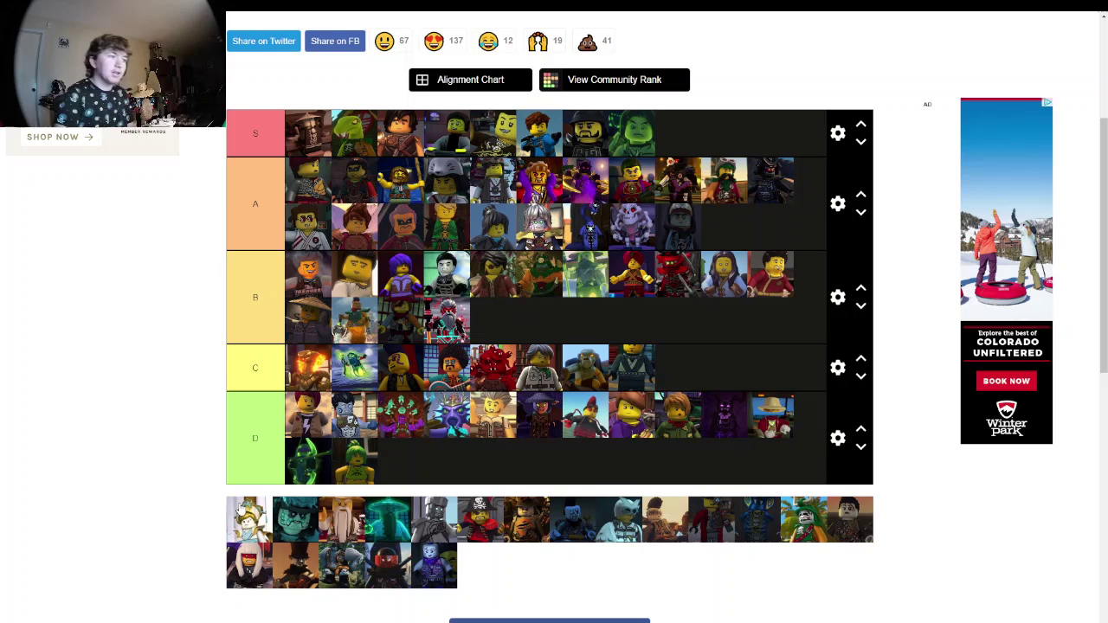
drag(240, 512, 438, 459)
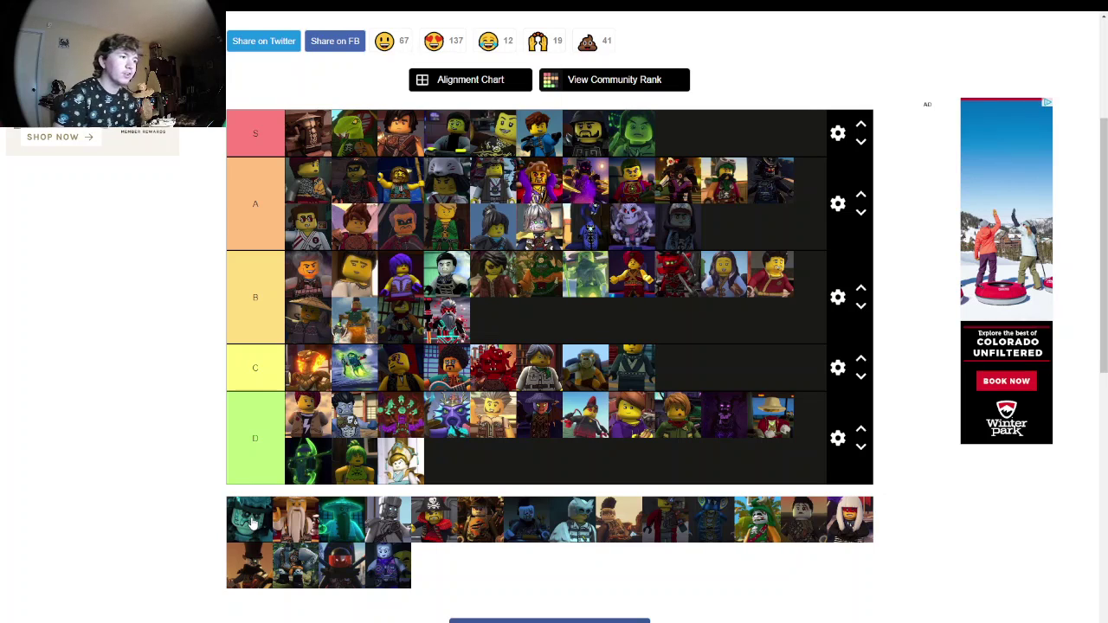
drag(251, 519, 498, 458)
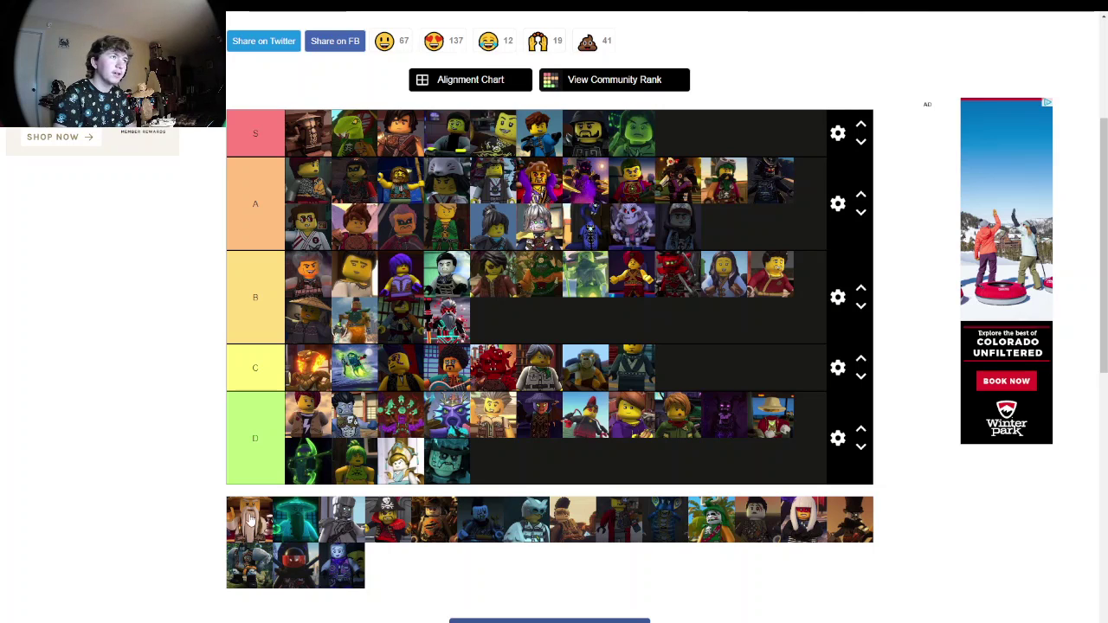
Step: Rank the long-bearded man in tier S and the teal ghost in tier B, and insert the silver-grey figure sixth in tier A
drag(250, 534, 710, 132)
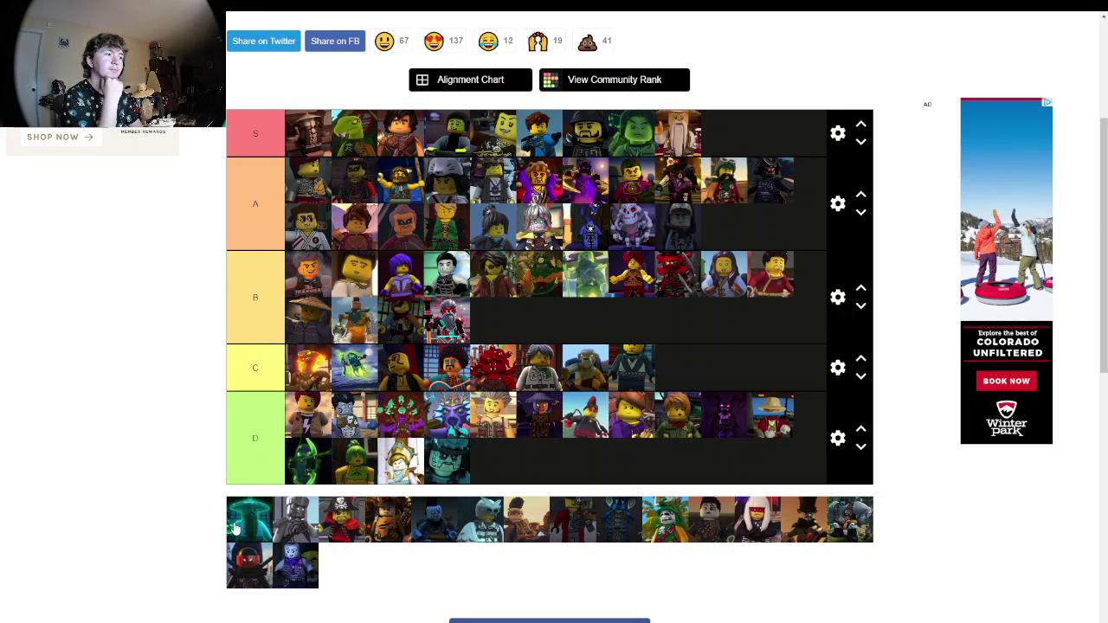
drag(235, 529, 678, 325)
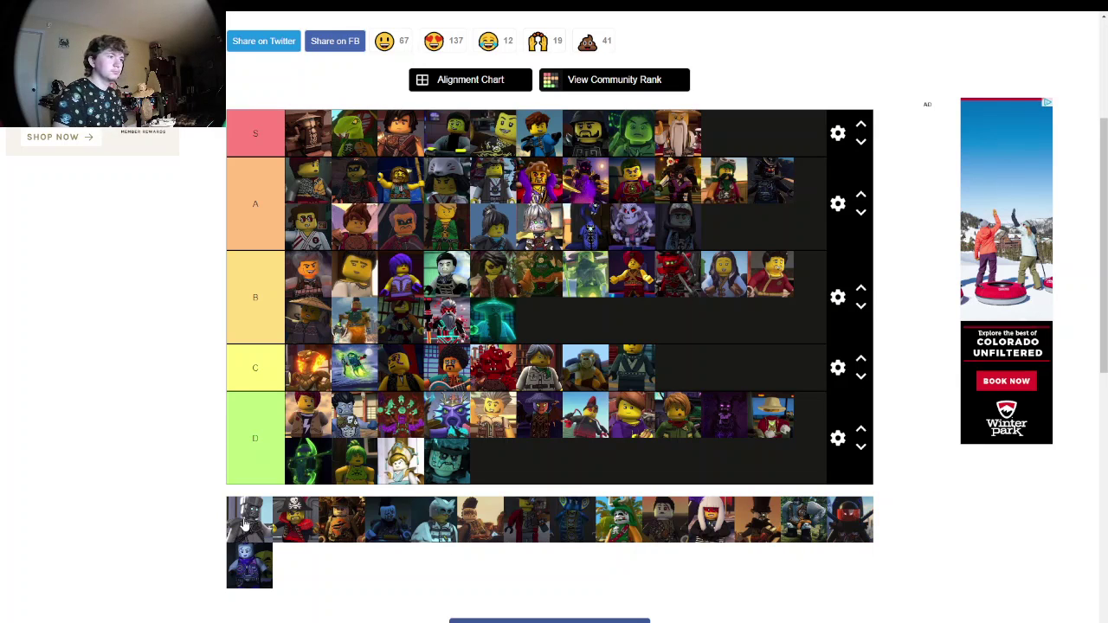
drag(244, 525, 554, 184)
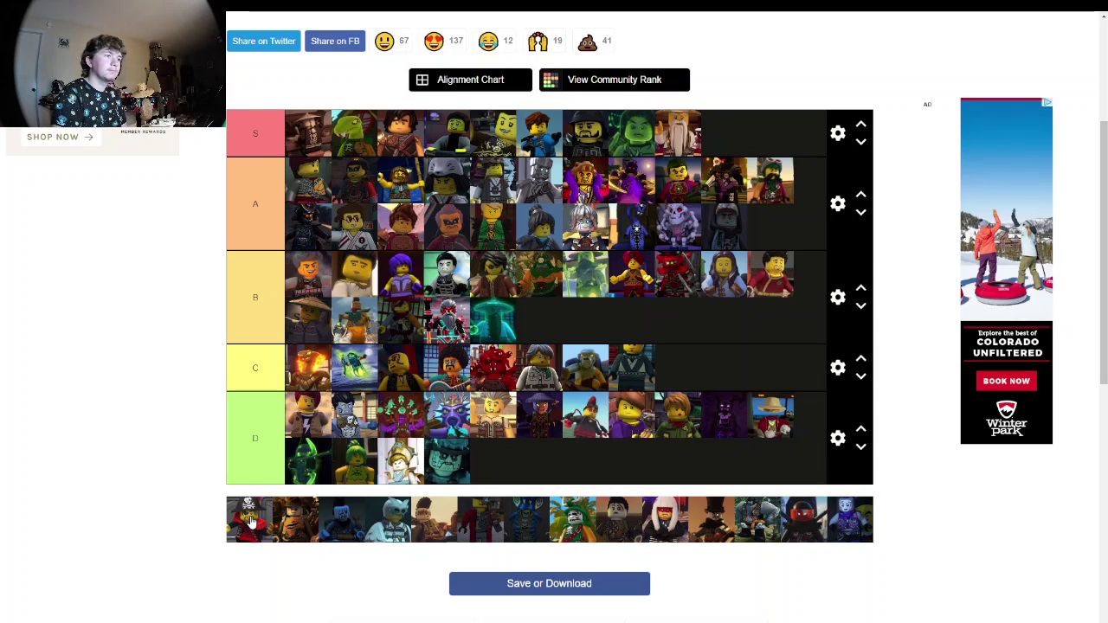
Step: Place the skull-hatted pirate in tier C, and the orange-brown figure and the dark blue-skinned figure at the end of tier D
drag(250, 520, 254, 514)
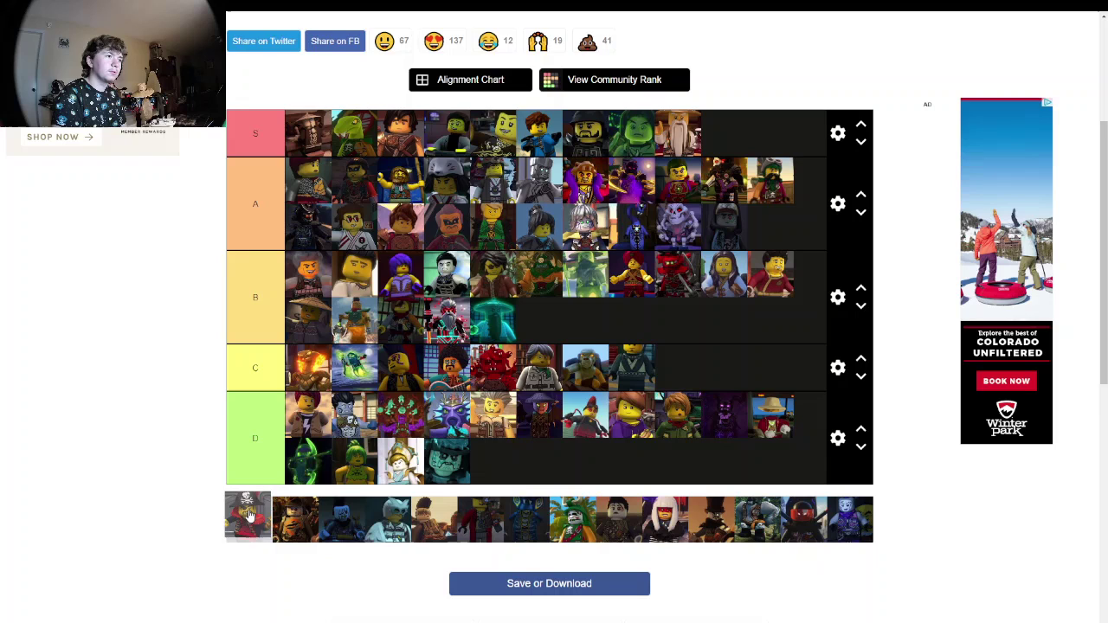
drag(248, 514, 708, 362)
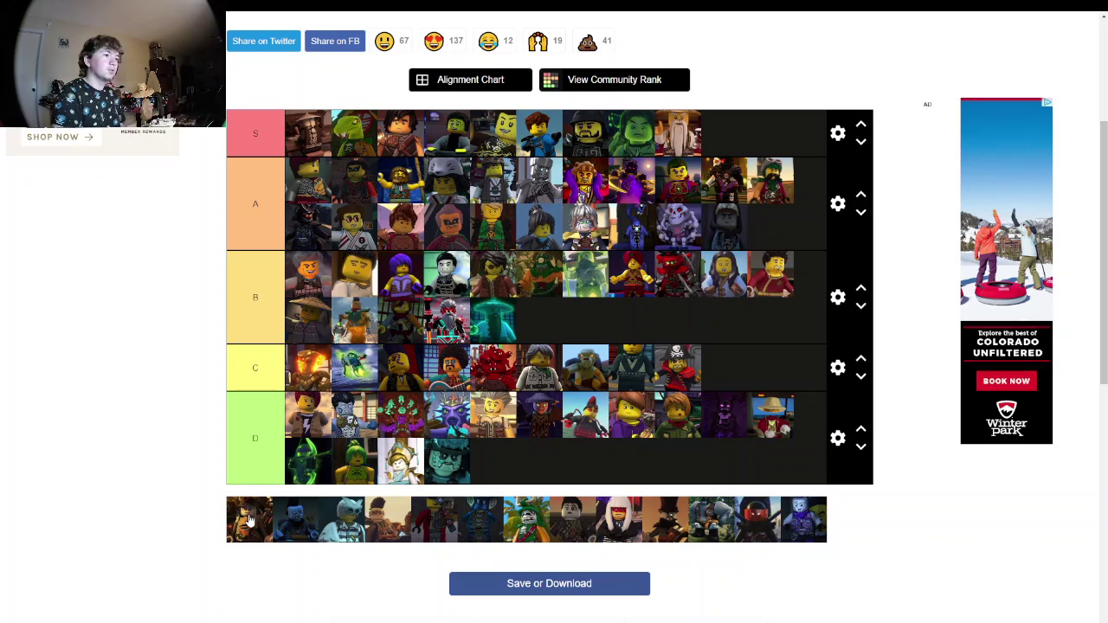
drag(249, 520, 534, 463)
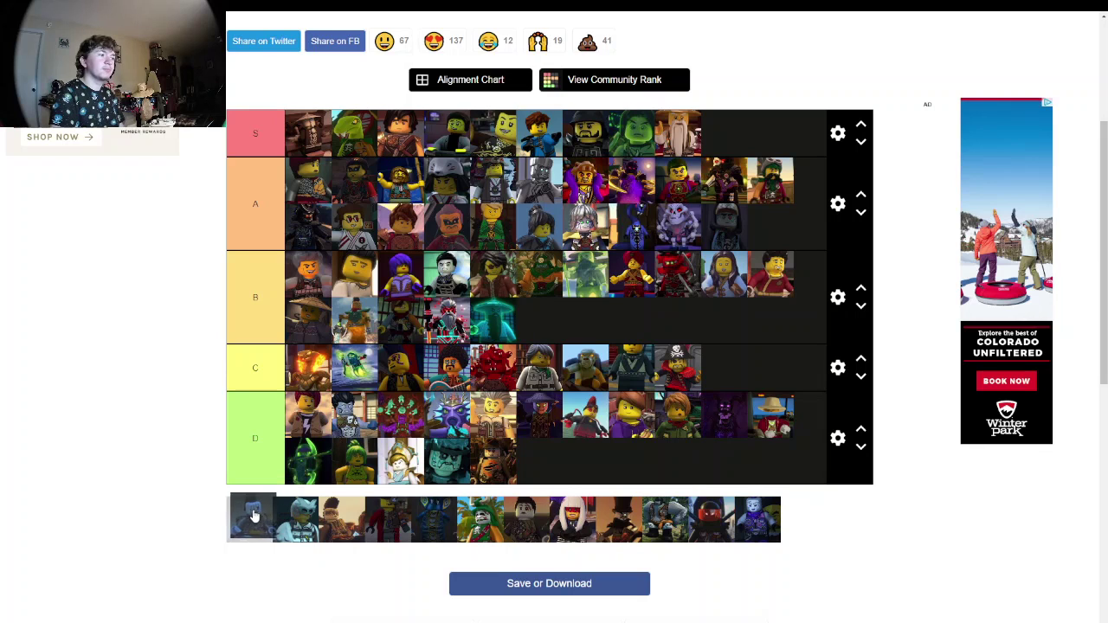
drag(259, 511, 587, 462)
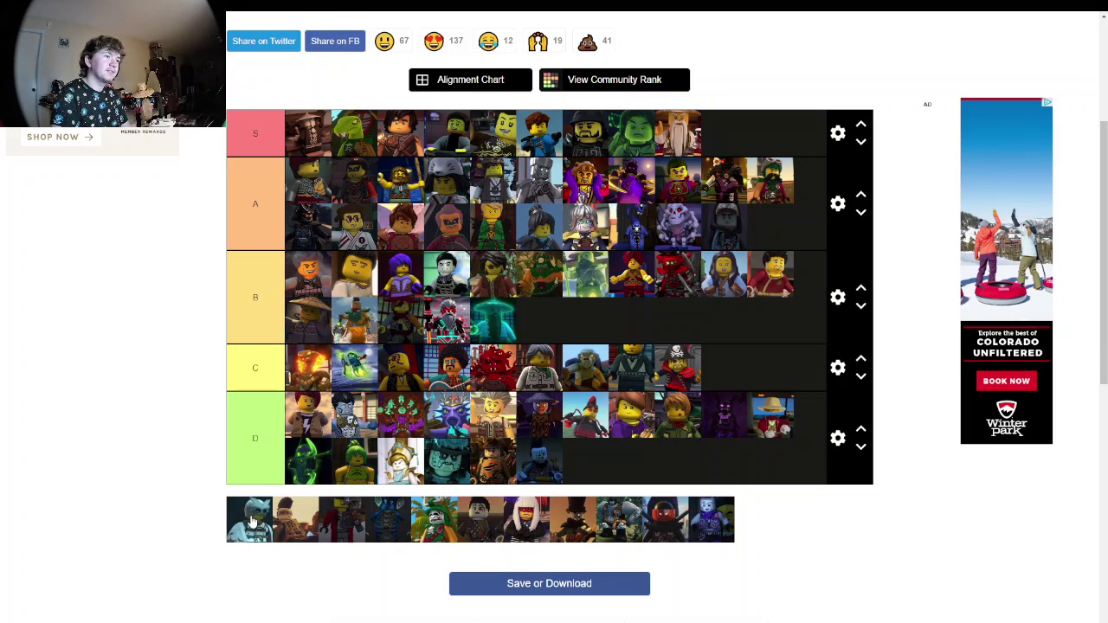
Step: Insert the icy white-haired figure and the dark red-clad figure before the straw-hatted character in tier D, and add the tan mohawked character to tier C
drag(251, 520, 761, 416)
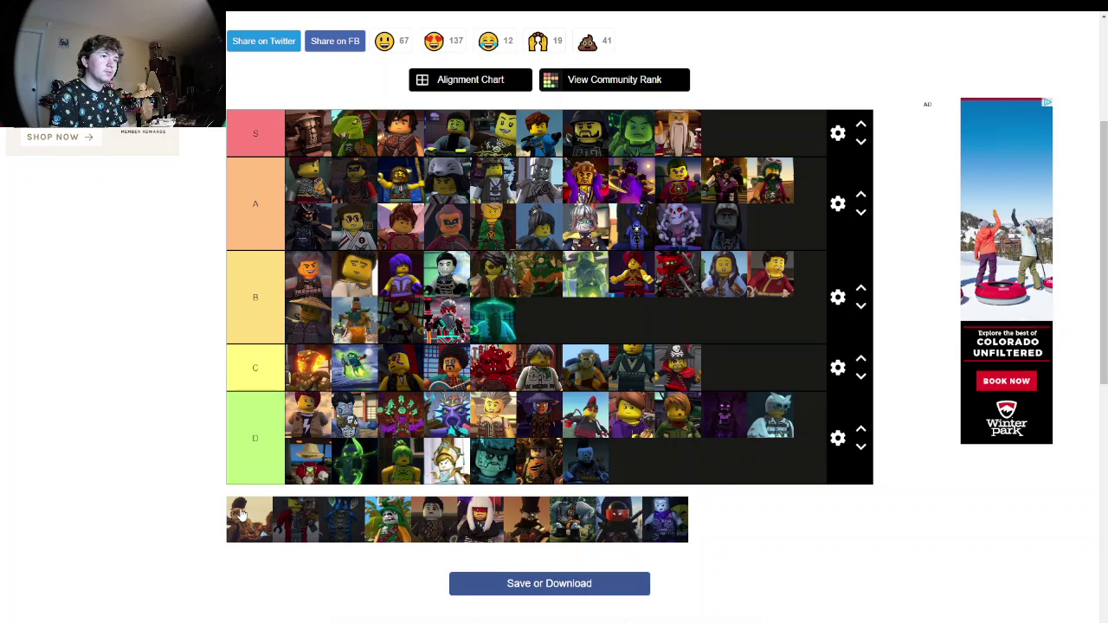
drag(242, 516, 766, 370)
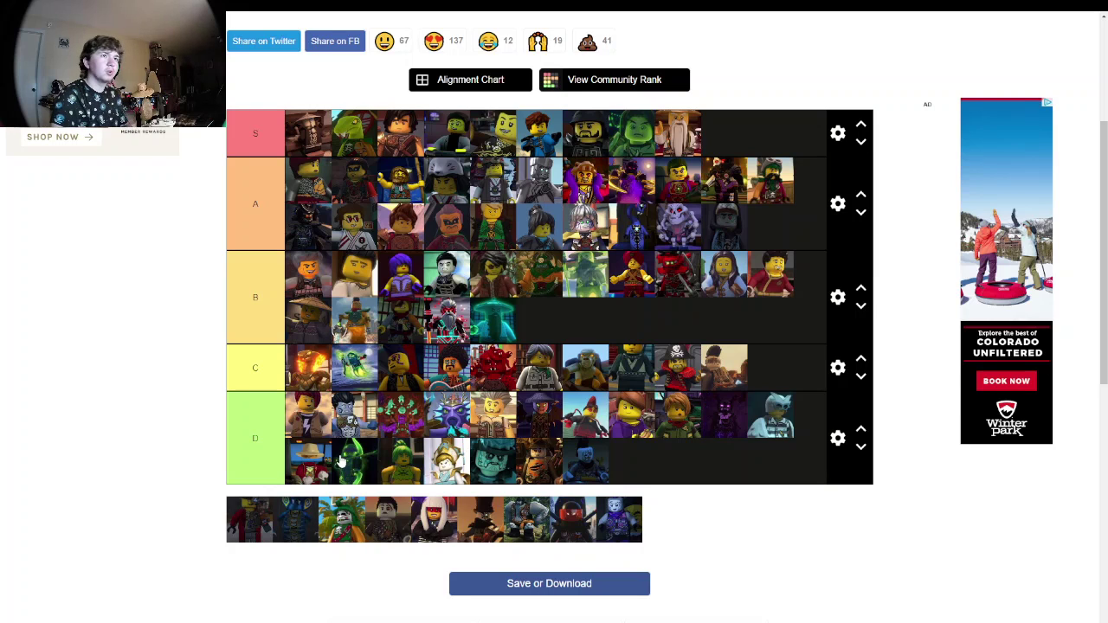
drag(259, 516, 305, 467)
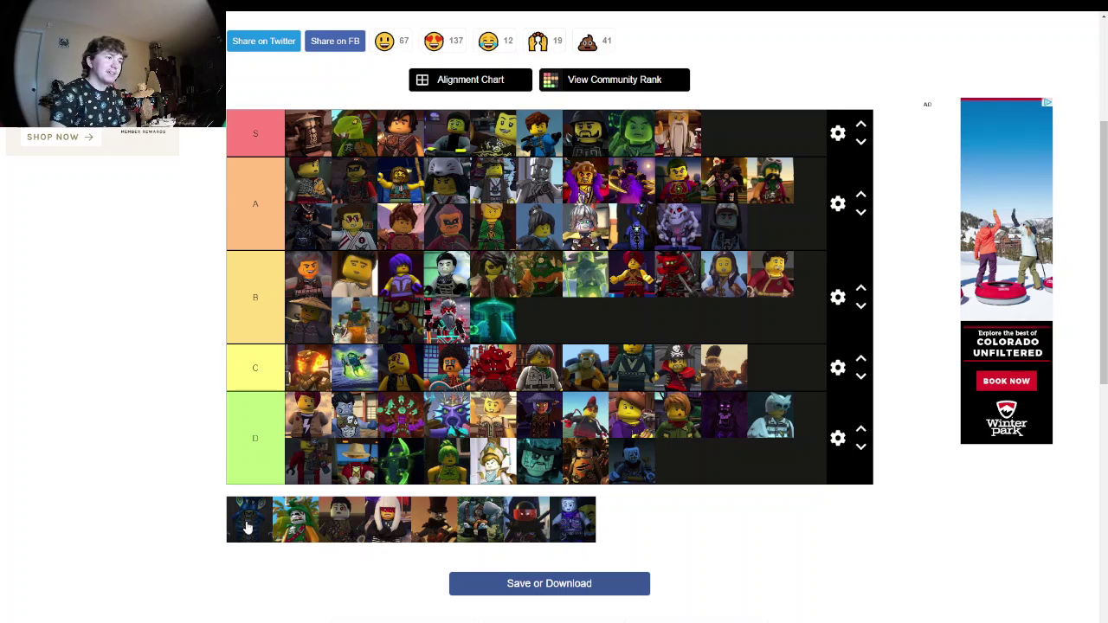
Step: Add the dark blue figure to tier B and the green-and-orange character to tier C, with the dark-haired man inserted just before the latter
drag(247, 527, 563, 331)
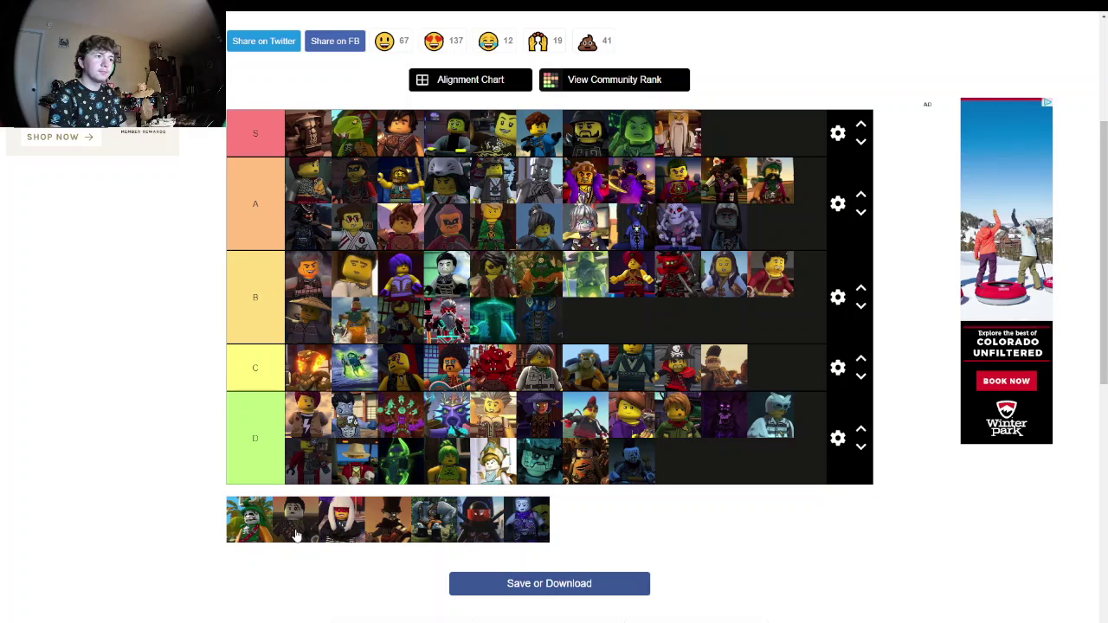
drag(255, 528, 769, 384)
drag(251, 537, 736, 383)
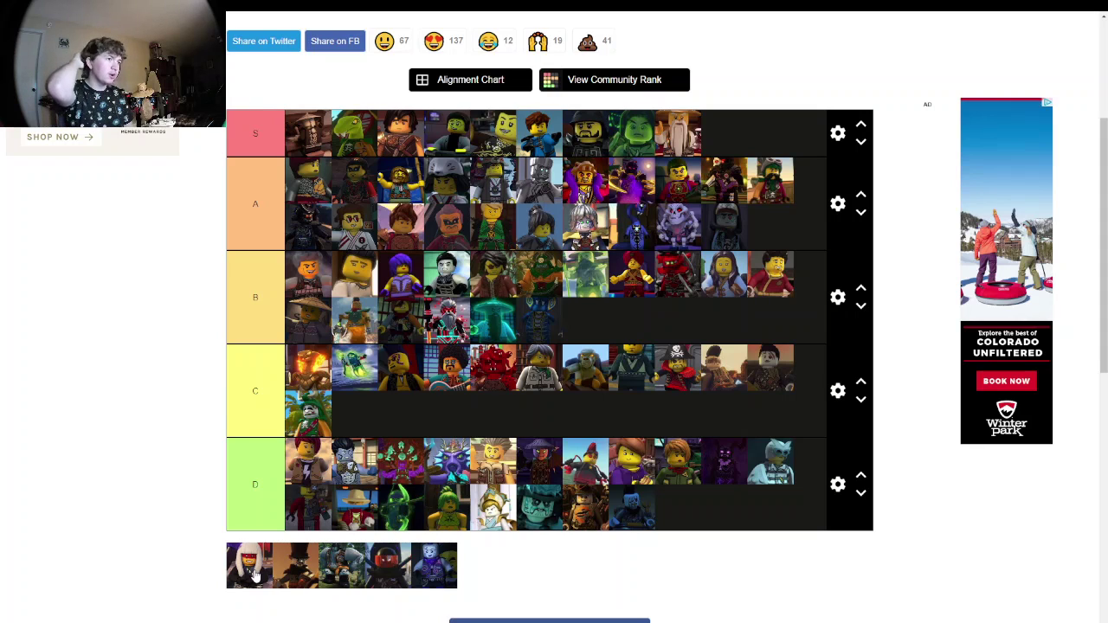
Step: Place the white-haired, red-masked character in tier B and the top-hatted figure at the end of tier C
mouse_move(255, 576)
mouse_down()
mouse_move(253, 553)
mouse_move(250, 568)
mouse_up()
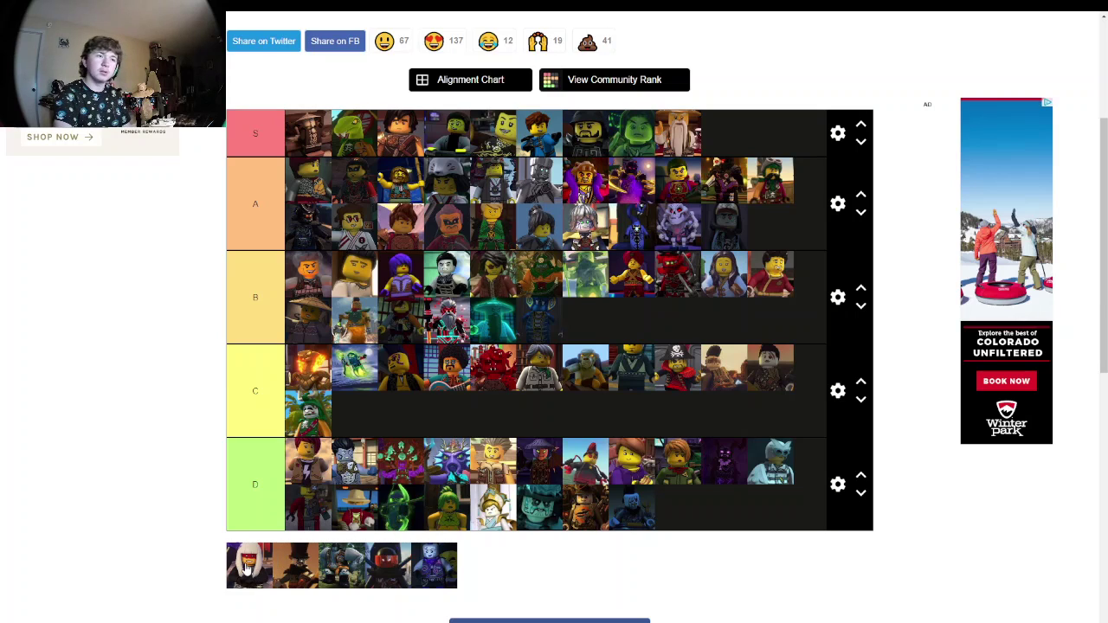
drag(248, 569, 585, 320)
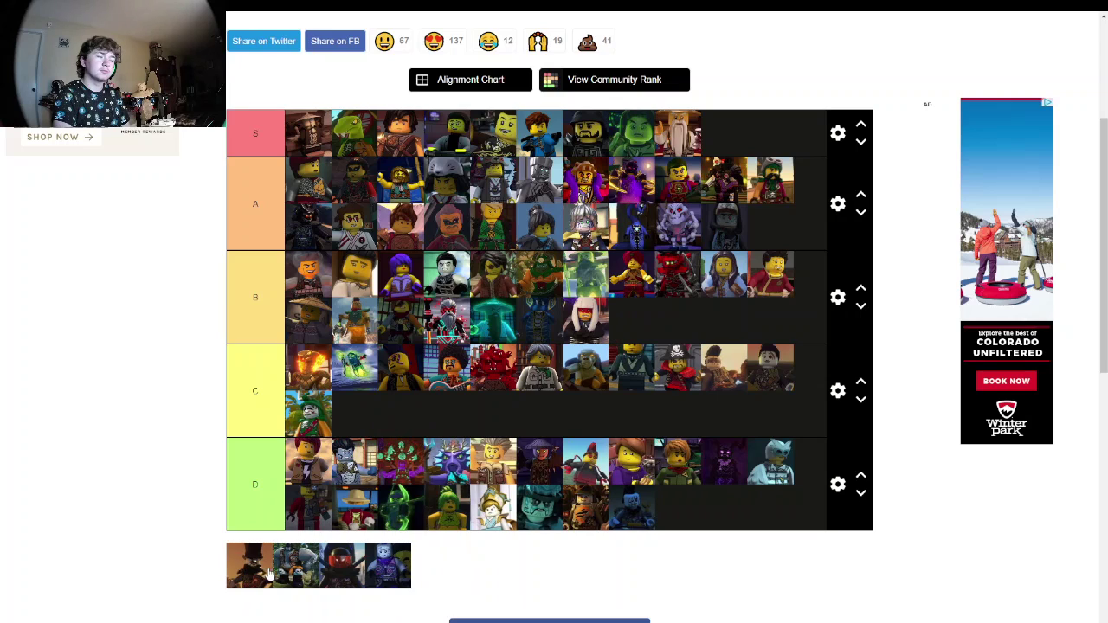
drag(255, 567, 381, 416)
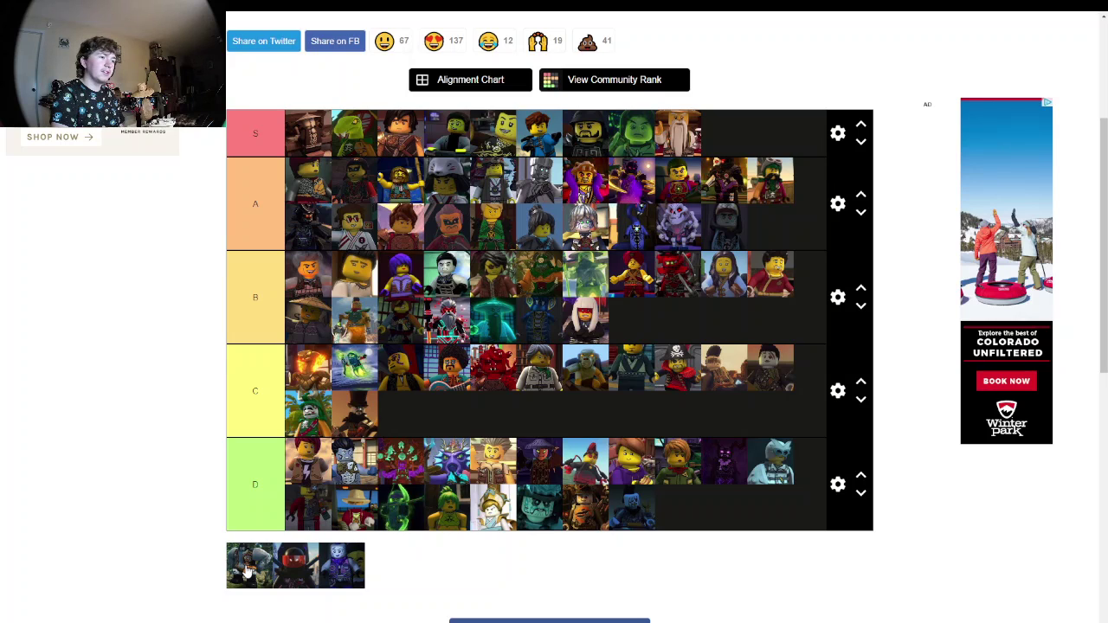
Step: Add the grey armored figure and the purple-blue character to the end of tier B, and insert the red-faced black figure before the white-haired character
drag(248, 572, 645, 325)
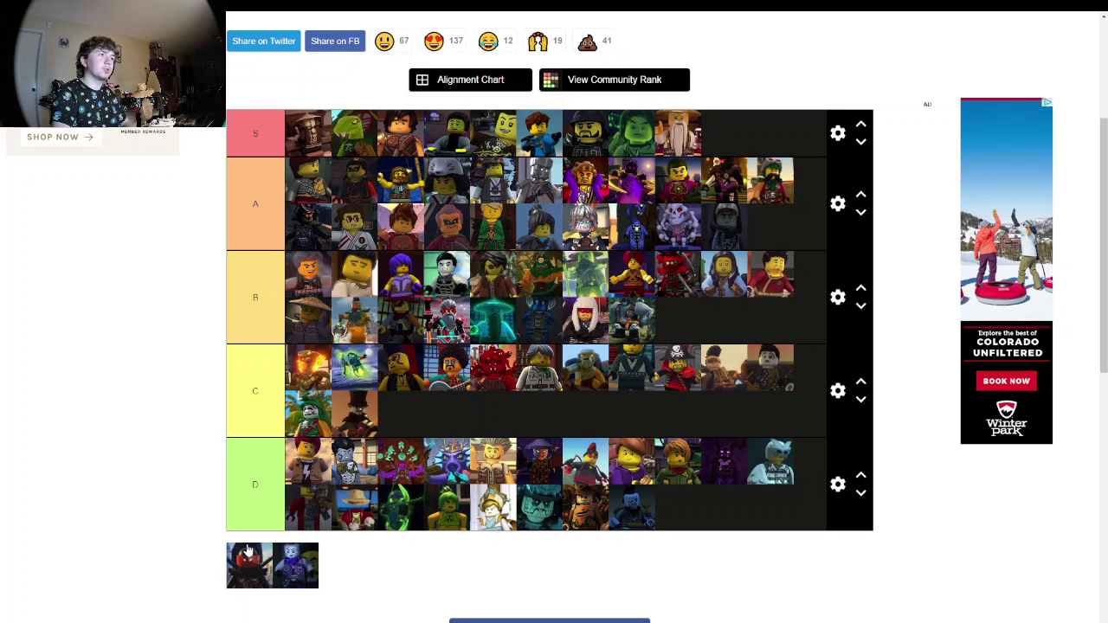
drag(247, 552, 565, 318)
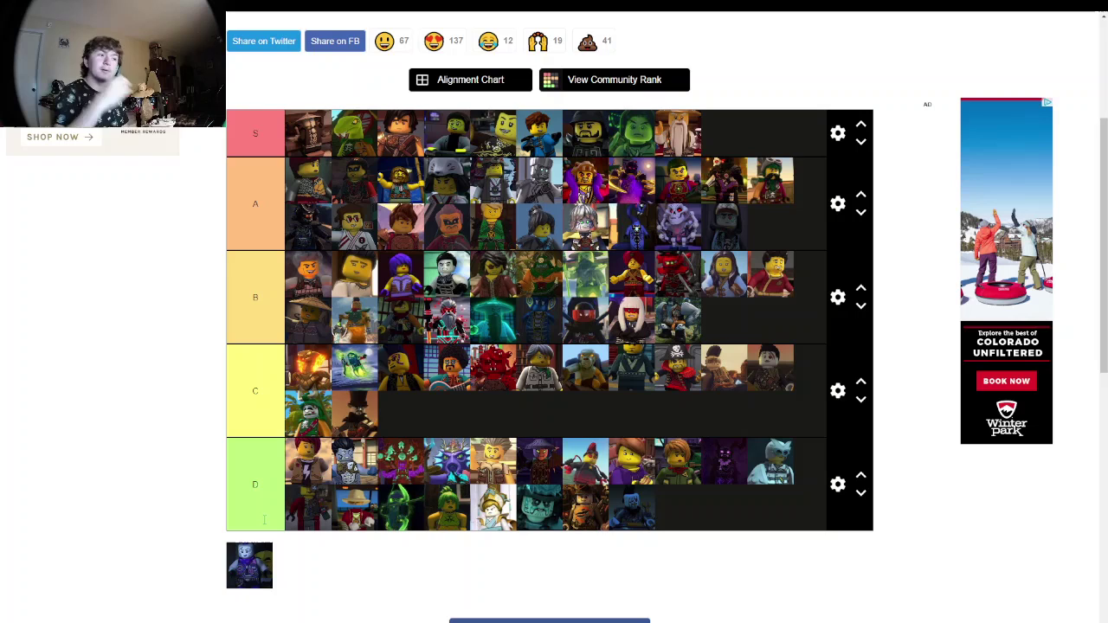
click(261, 566)
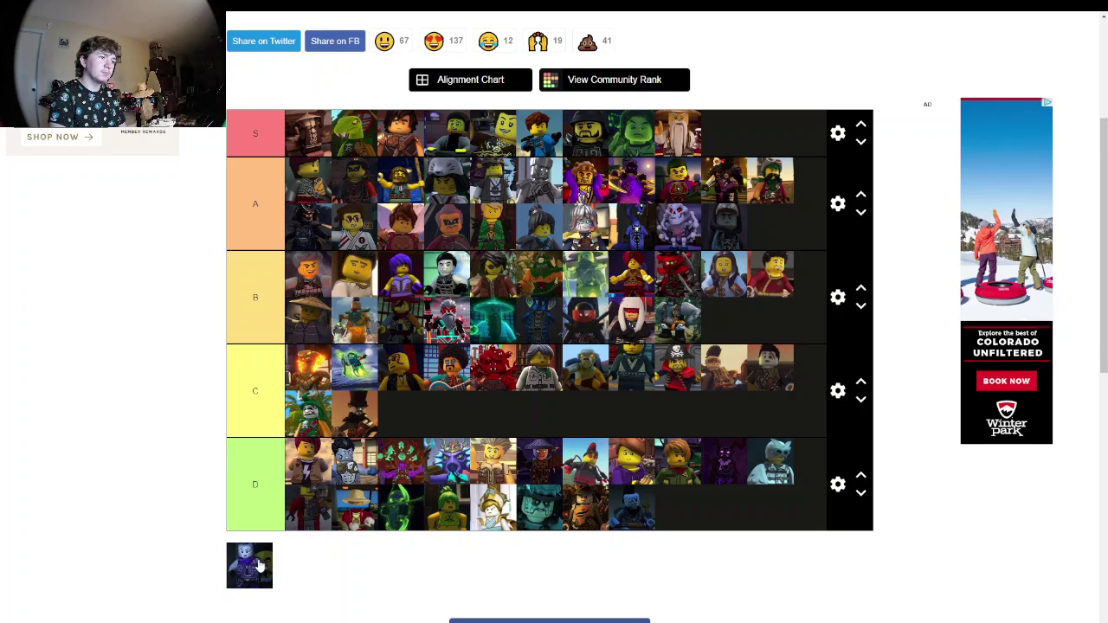
drag(268, 561, 757, 325)
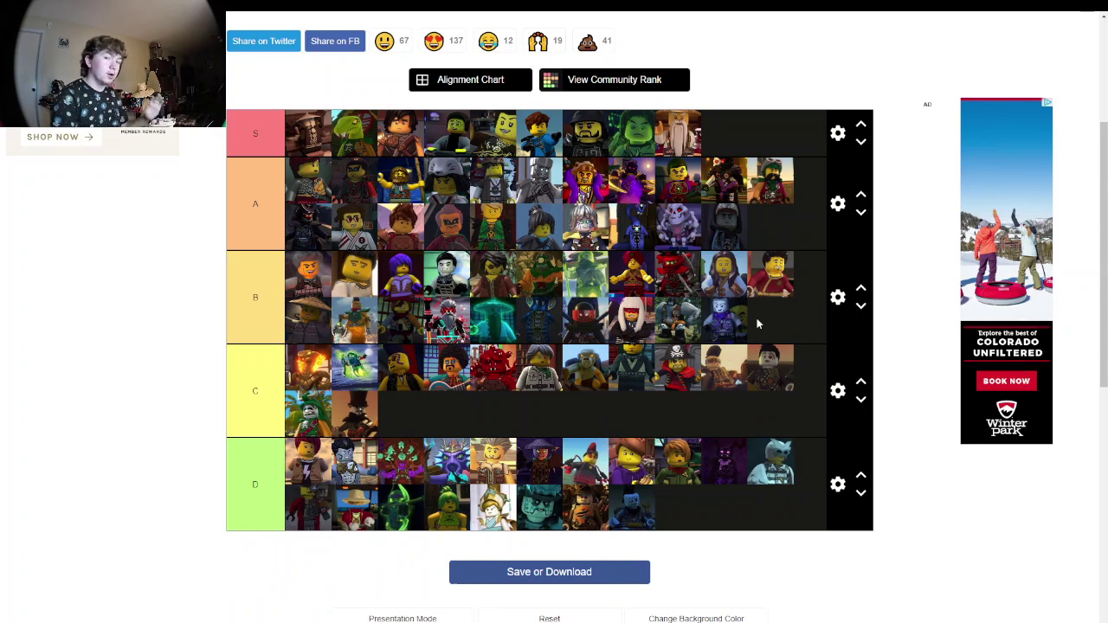